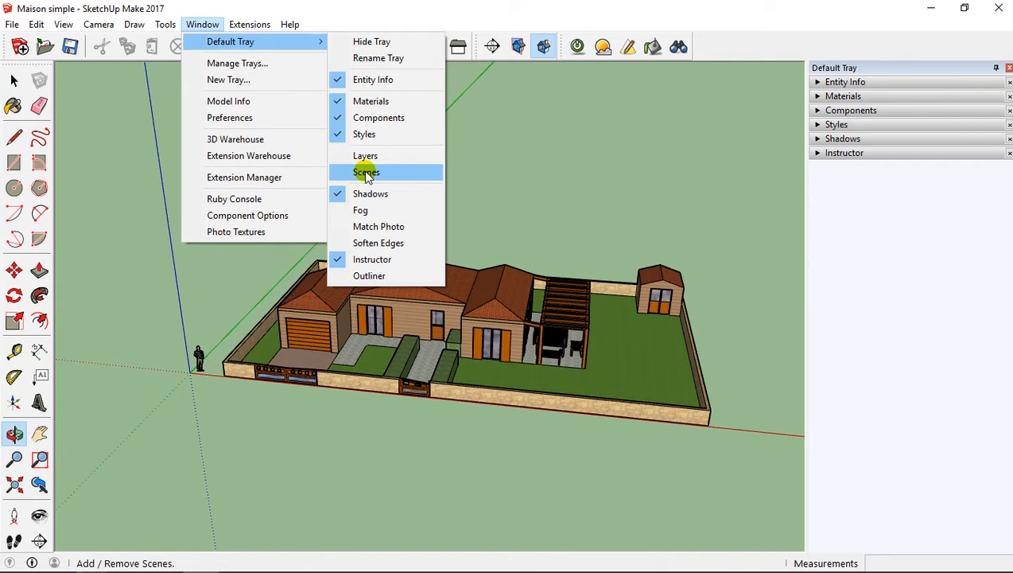
Show the Scenes manager in the default tray
{"action": "left_click", "coordinate": [366, 173]}
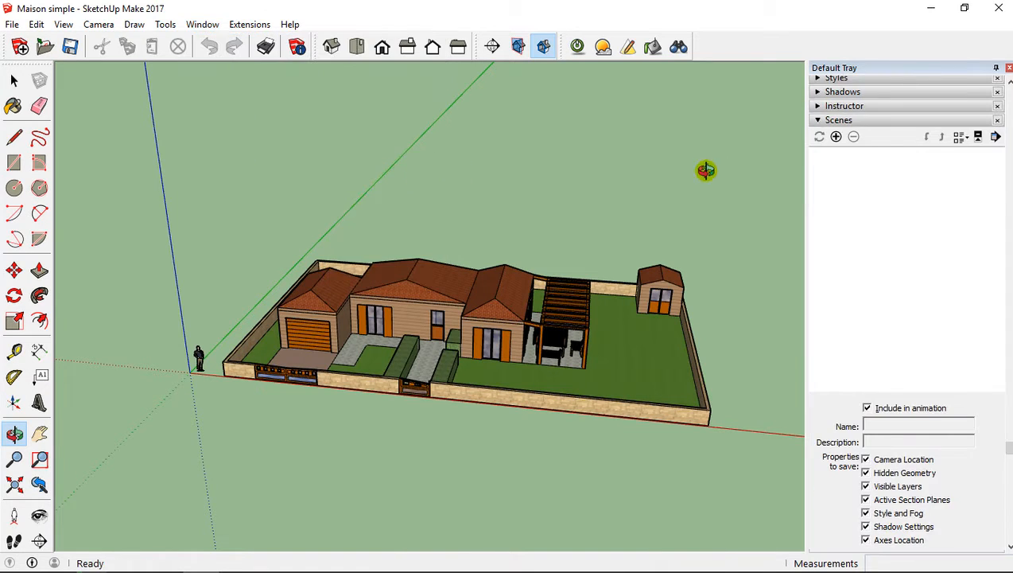
{"action": "scroll", "coordinate": [879, 187], "scroll_direction": "up", "scroll_amount": 2}
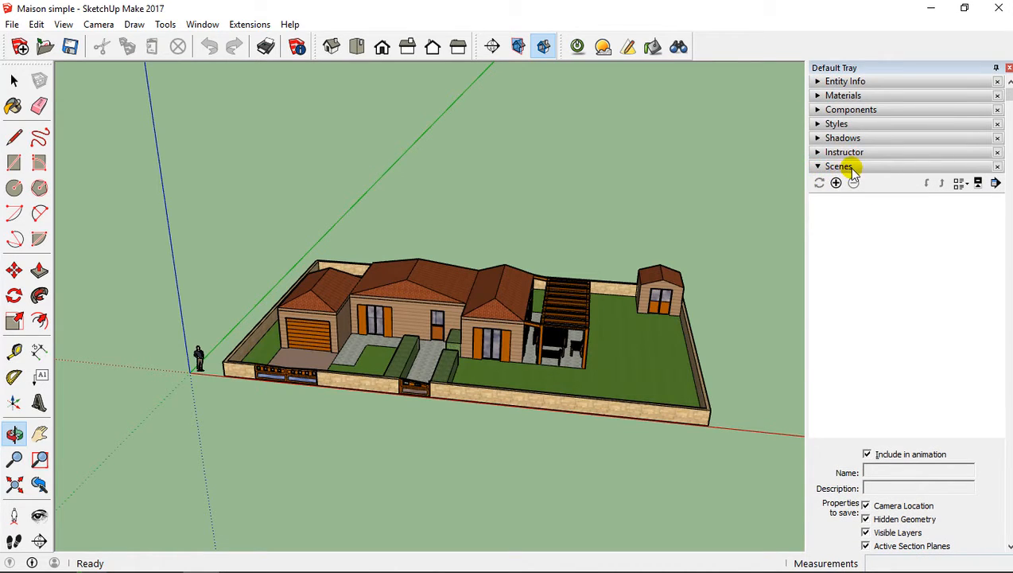
Examine the model's animation settings for scene transitions and scene delay
{"action": "left_click", "coordinate": [63, 25]}
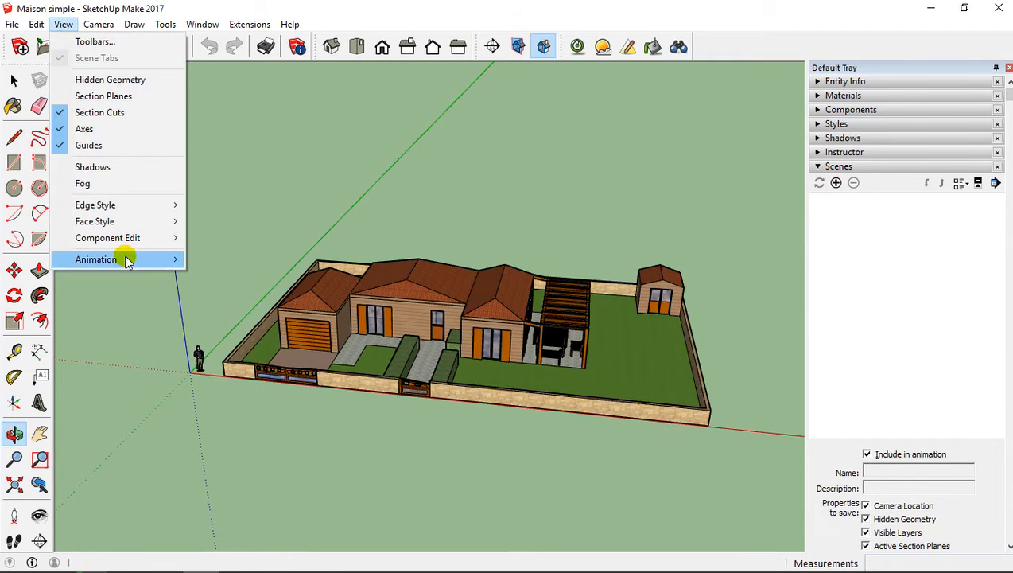
{"action": "mouse_move", "coordinate": [128, 260]}
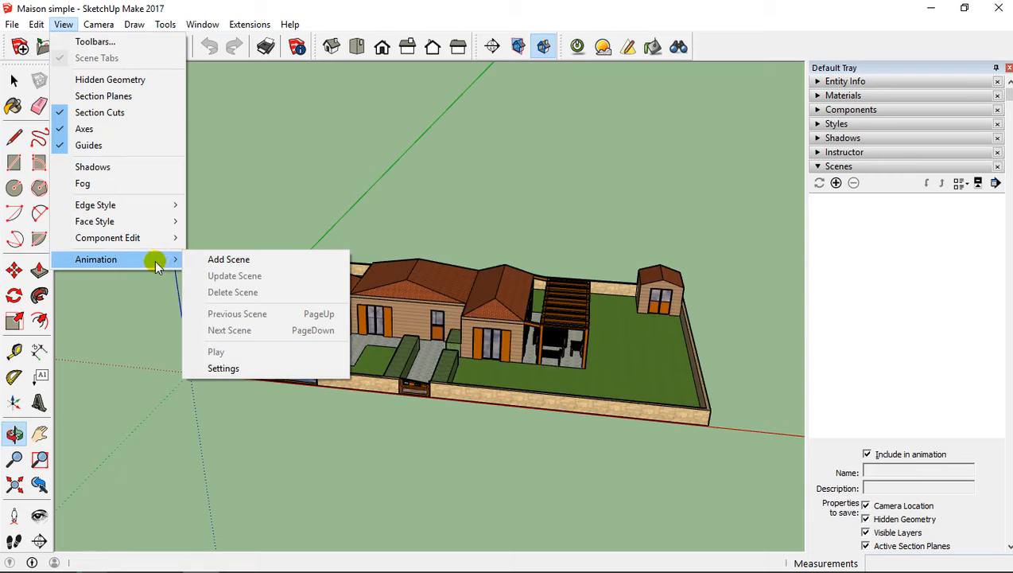
{"action": "left_click", "coordinate": [222, 368]}
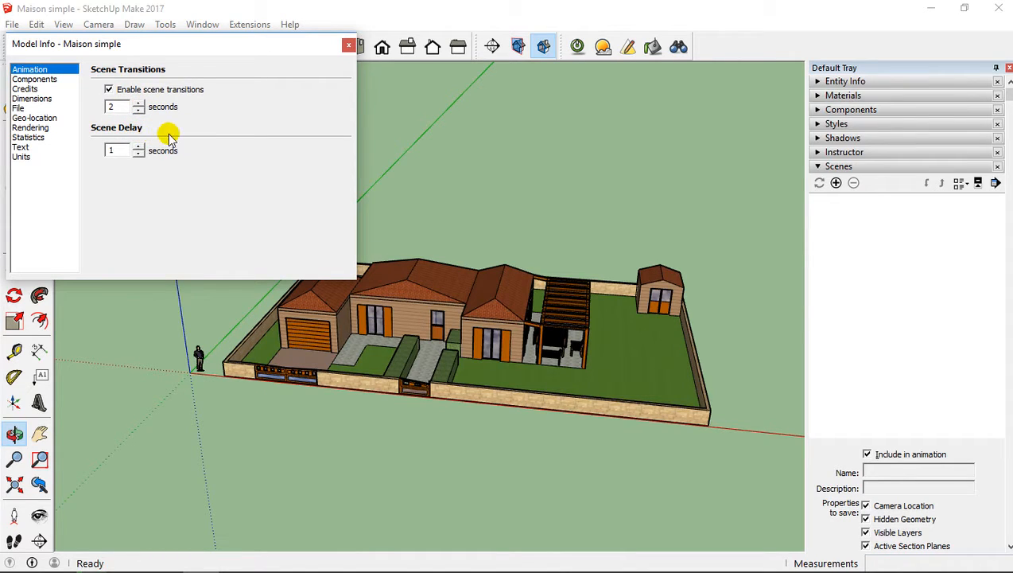
{"action": "left_click", "coordinate": [348, 44]}
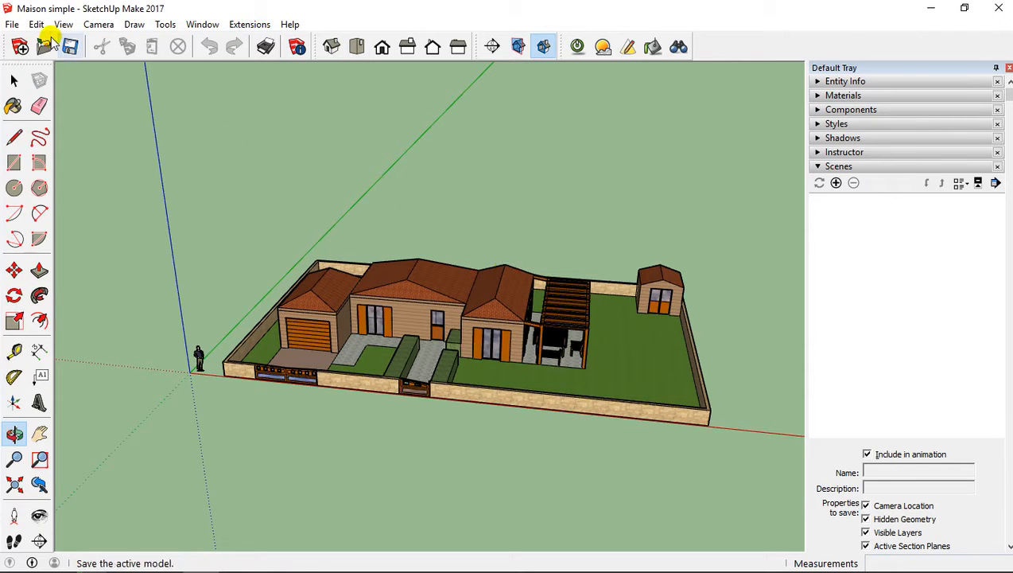
{"action": "left_click", "coordinate": [11, 26]}
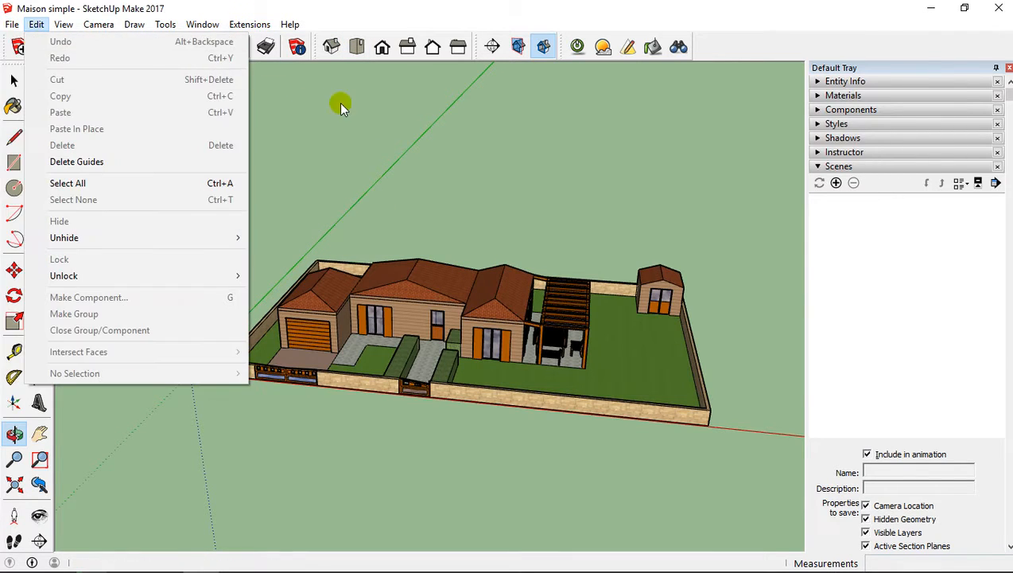
{"action": "left_click", "coordinate": [339, 102]}
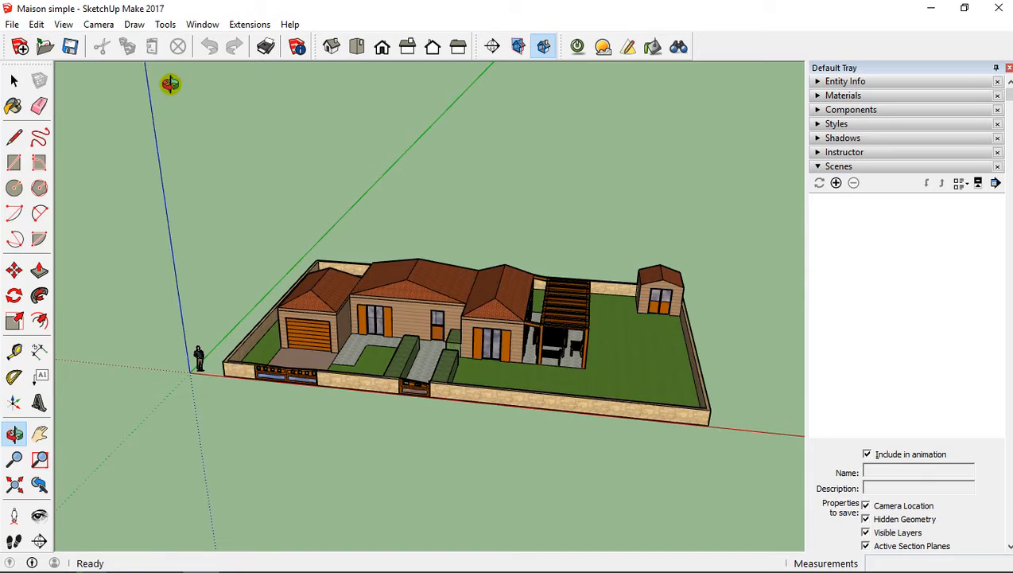
{"action": "left_click", "coordinate": [64, 25]}
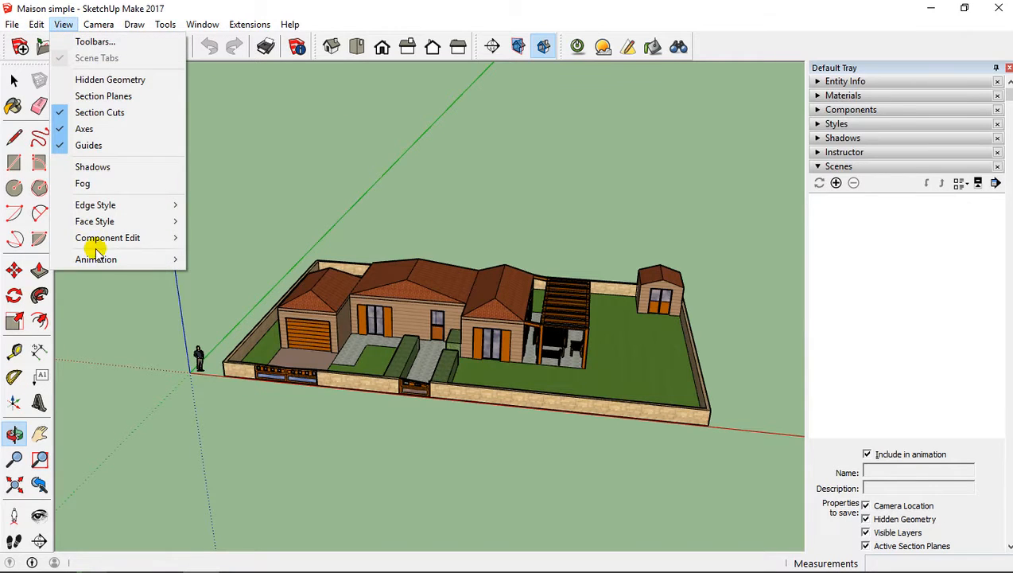
{"action": "mouse_move", "coordinate": [101, 258]}
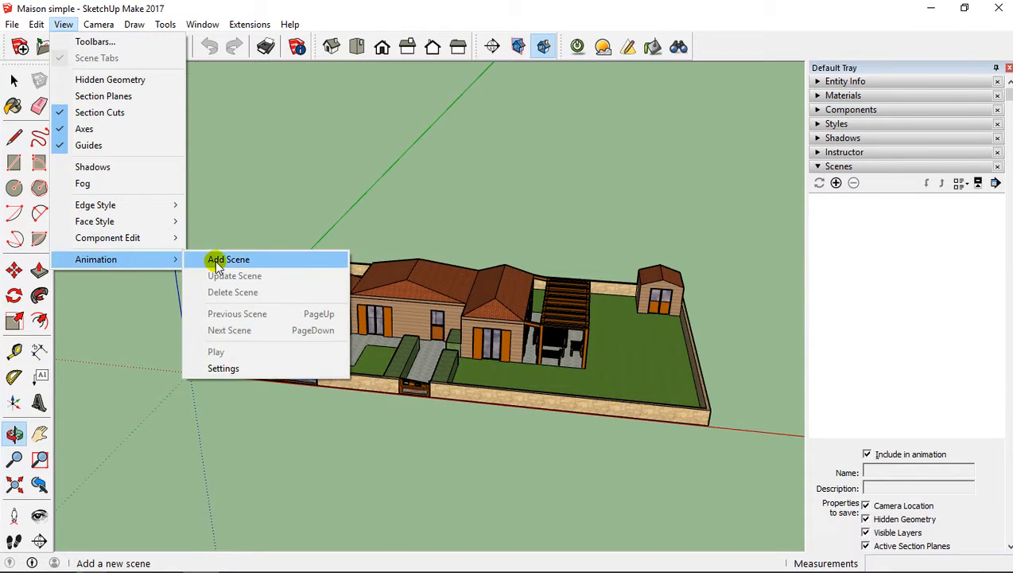
{"action": "left_click", "coordinate": [230, 369]}
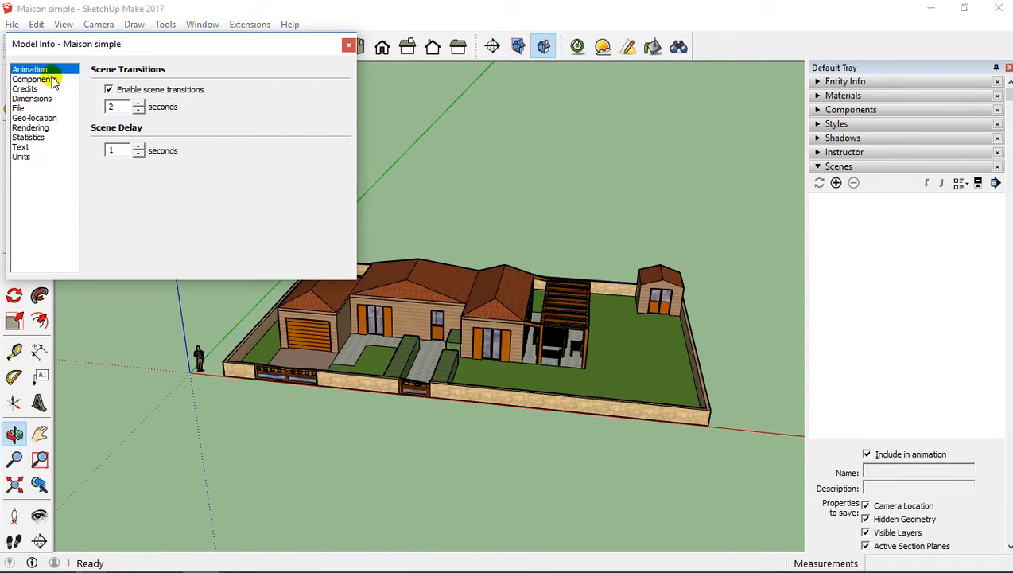
{"action": "left_click", "coordinate": [348, 46]}
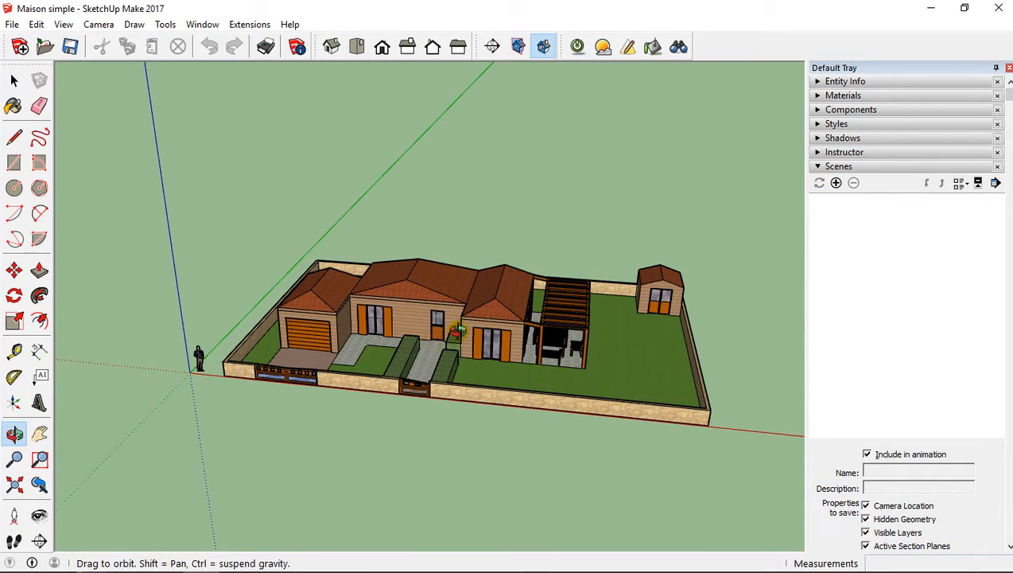
Create a scene from a low front view of the house, saving the style changes as a new style
{"action": "left_click_drag", "start_coordinate": [429, 341], "coordinate": [485, 277]}
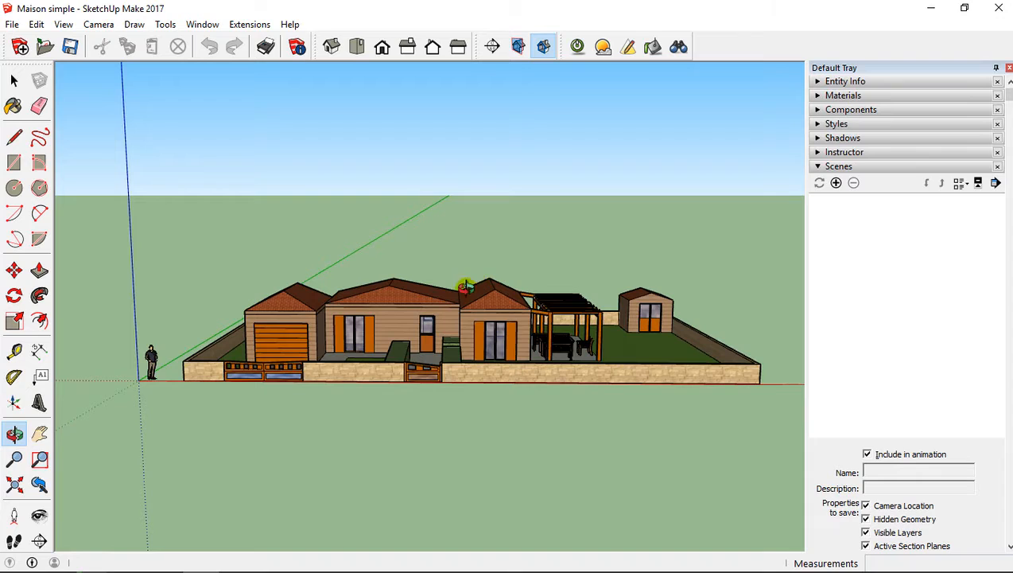
{"action": "left_click", "coordinate": [836, 183]}
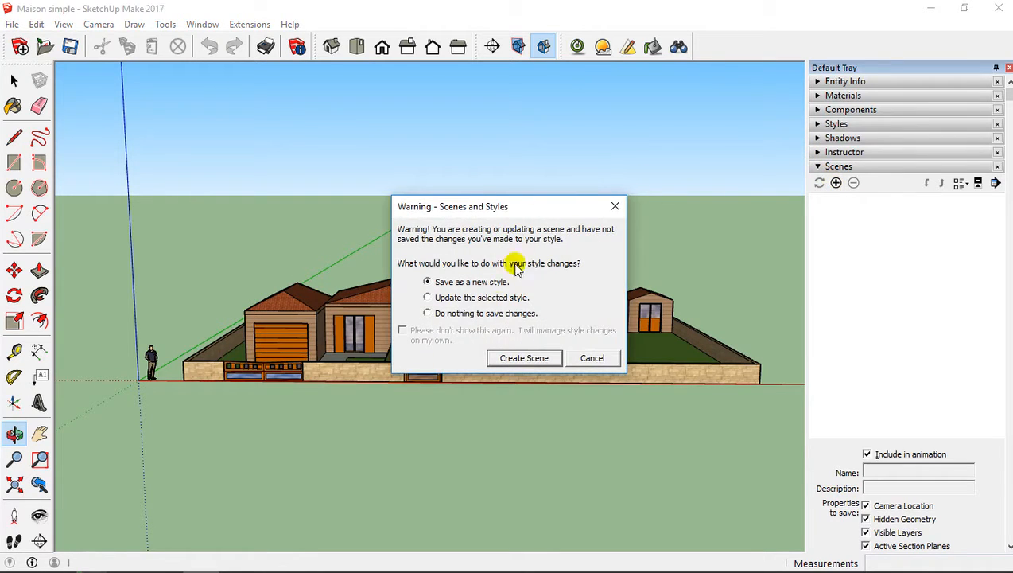
{"action": "left_click", "coordinate": [524, 358]}
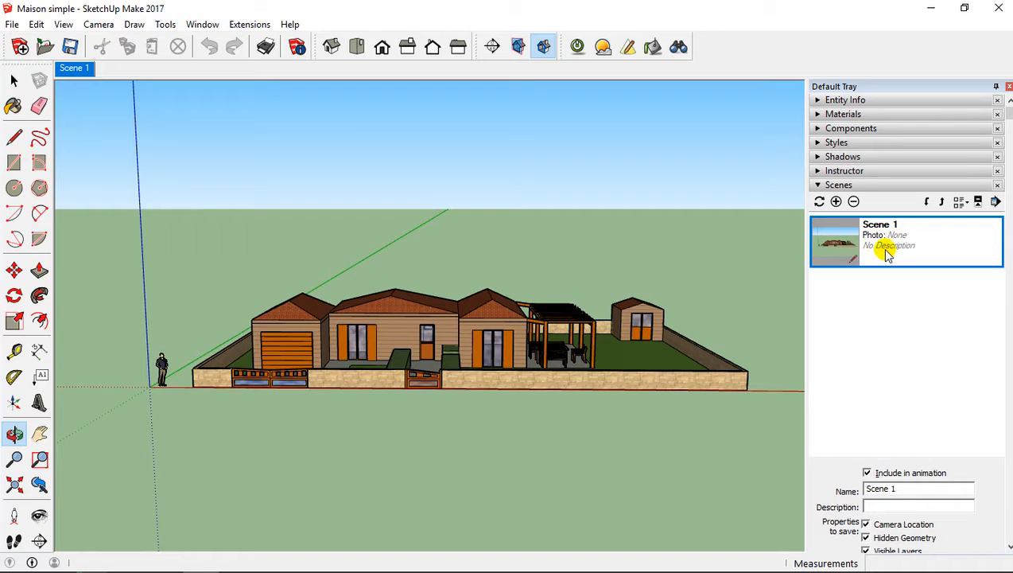
Rename the first scene as "Front scene"
{"action": "right_click", "coordinate": [873, 246]}
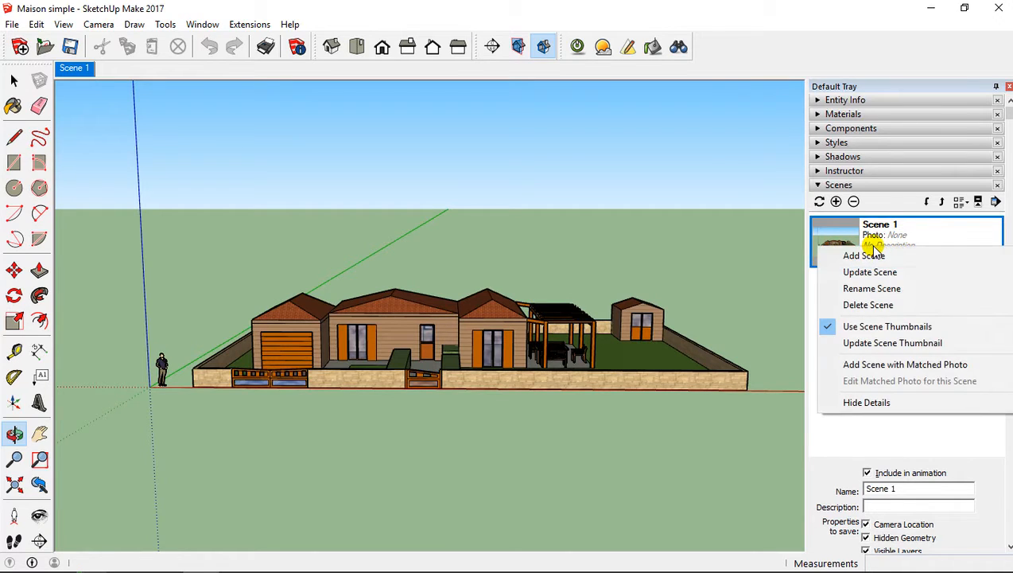
{"action": "left_click", "coordinate": [868, 290]}
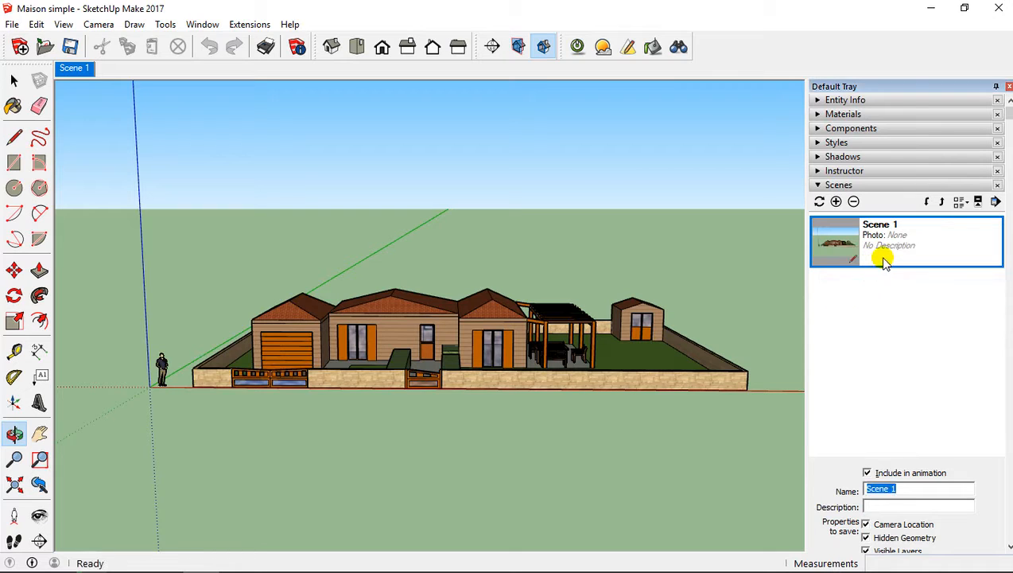
{"action": "scroll", "coordinate": [889, 373], "scroll_direction": "down", "scroll_amount": 2}
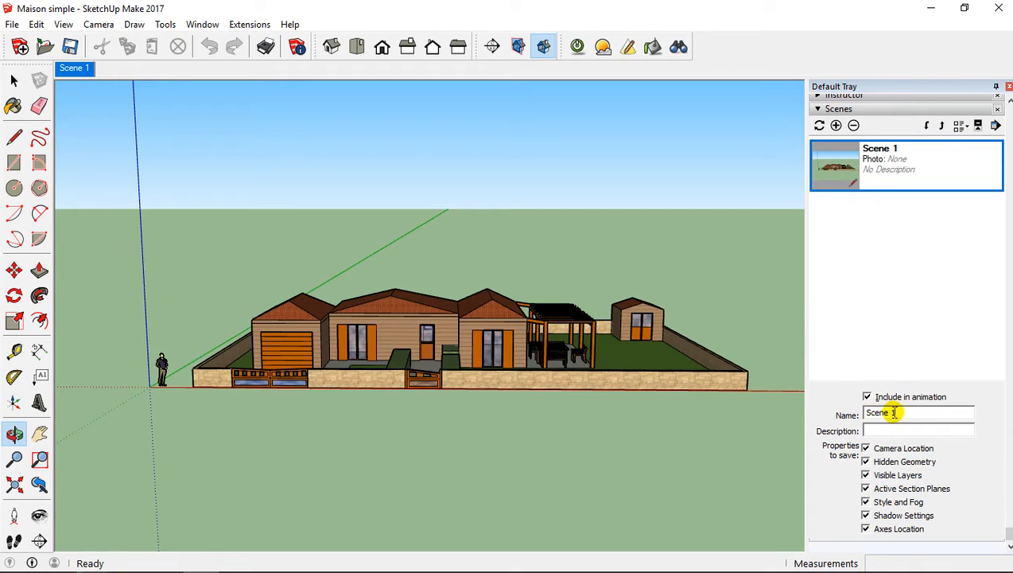
{"action": "left_click_drag", "start_coordinate": [894, 412], "coordinate": [856, 415]}
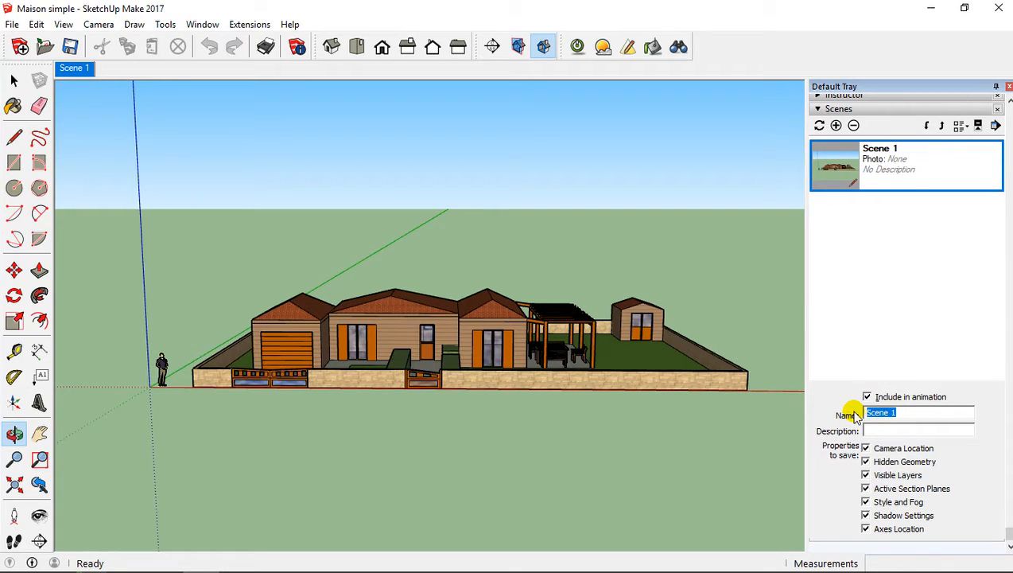
{"action": "key", "text": "Caps_Lock"}
{"action": "type", "text": "T"}
{"action": "key", "text": "Caps_Lock"}
{"action": "type", "text": "o"}
{"action": "key", "text": "BackSpace"}
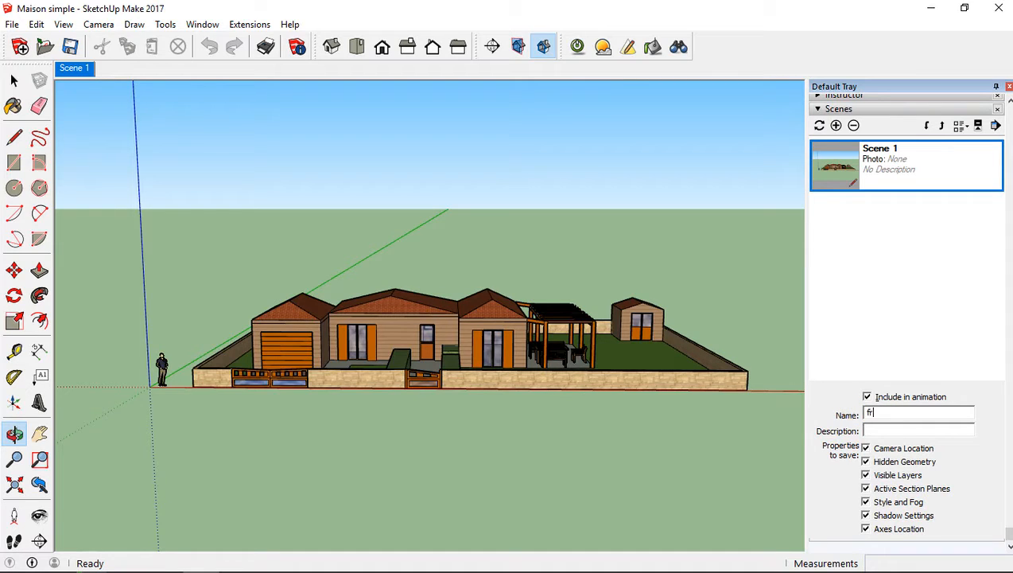
{"action": "key", "text": "Caps_Lock"}
{"action": "type", "text": "F"}
{"action": "key", "text": "Caps_Lock"}
{"action": "type", "text": "ro"}
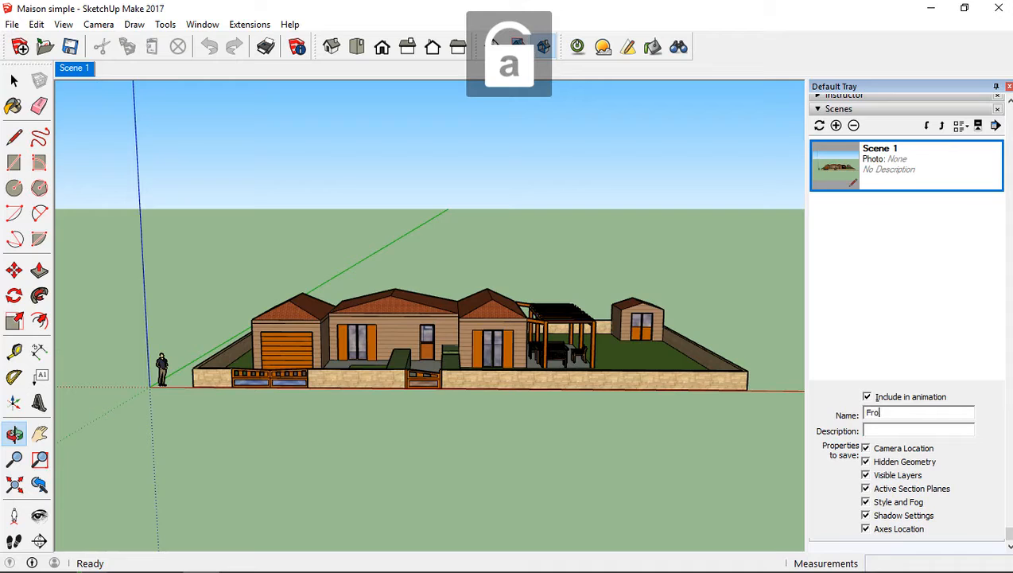
{"action": "type", "text": "nt "}
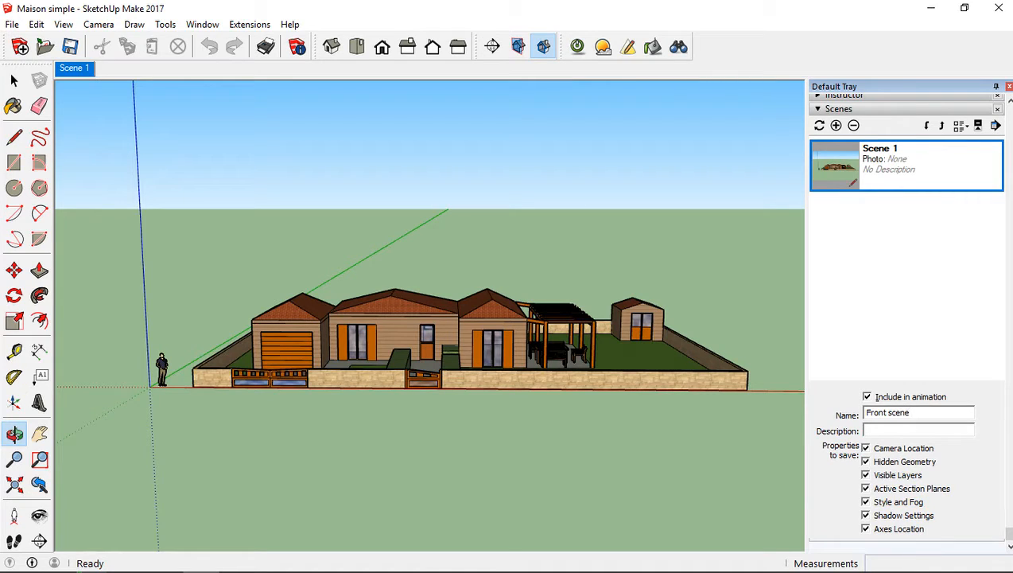
{"action": "type", "text": "scene"}
{"action": "left_click", "coordinate": [895, 430]}
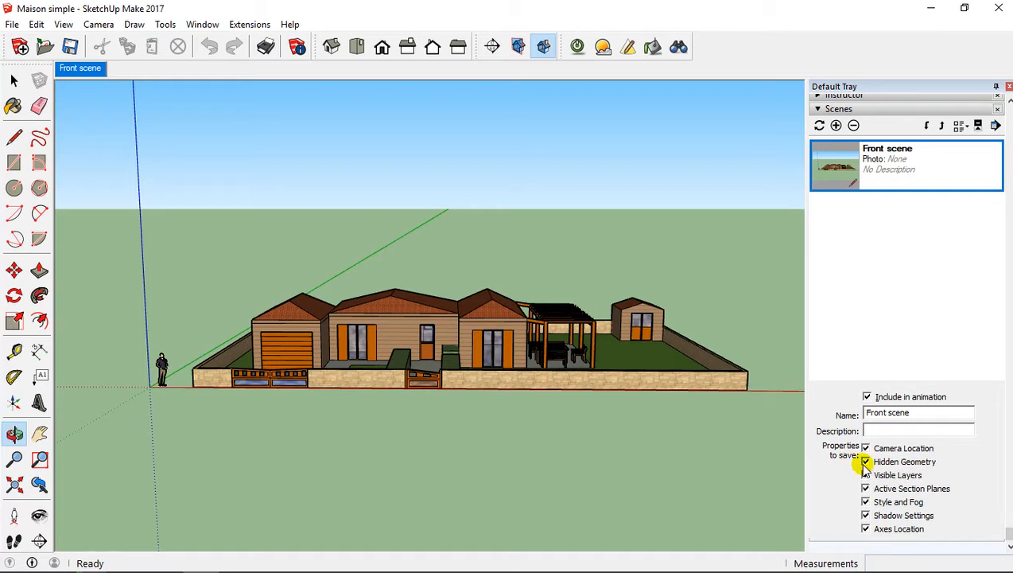
{"action": "scroll", "coordinate": [931, 416], "scroll_direction": "up", "scroll_amount": 2}
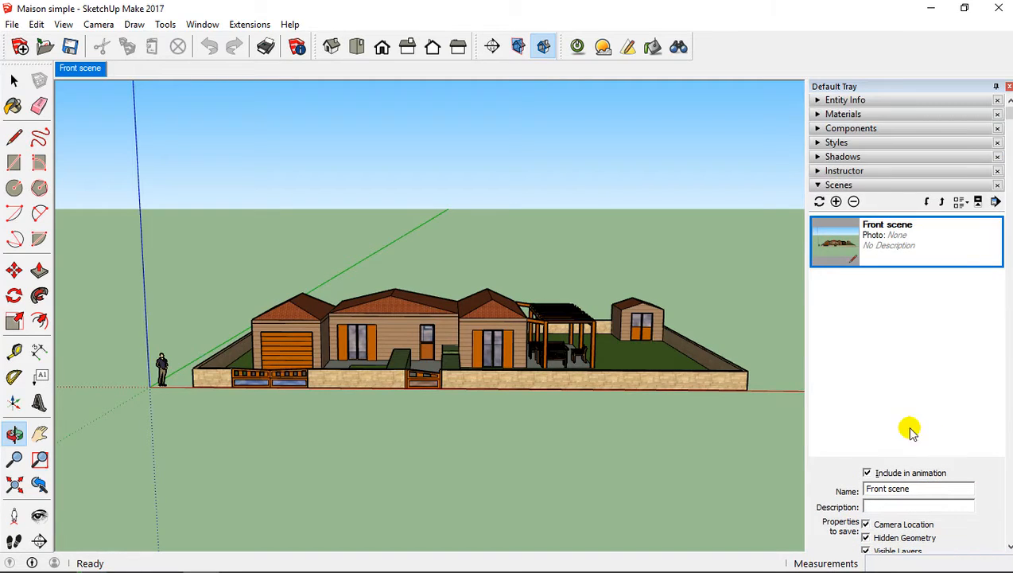
{"action": "left_click", "coordinate": [886, 345]}
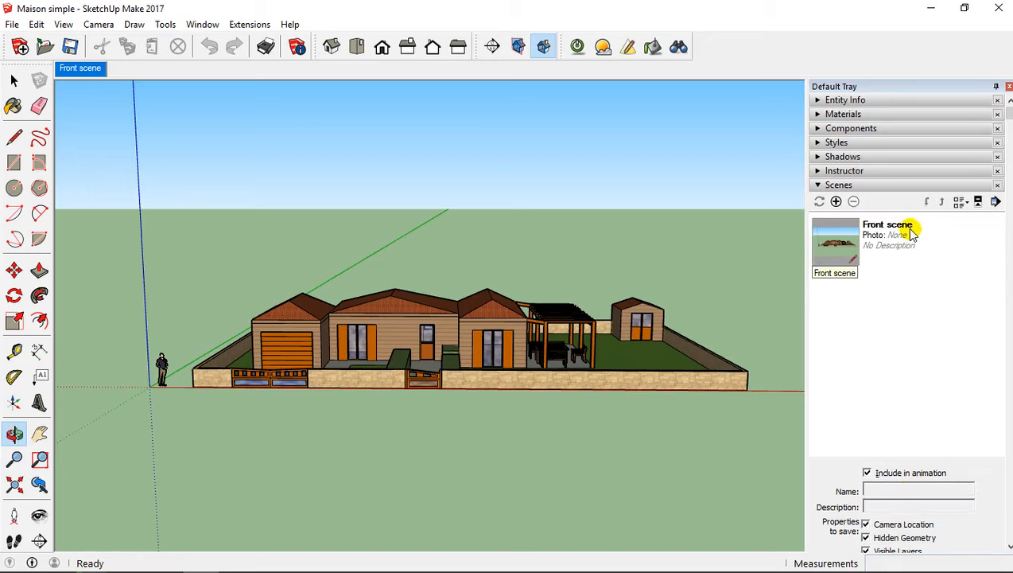
Add a scene from an elevated angled view of the pergola side and name it "Iso view 1"
{"action": "left_click_drag", "start_coordinate": [662, 273], "coordinate": [496, 318]}
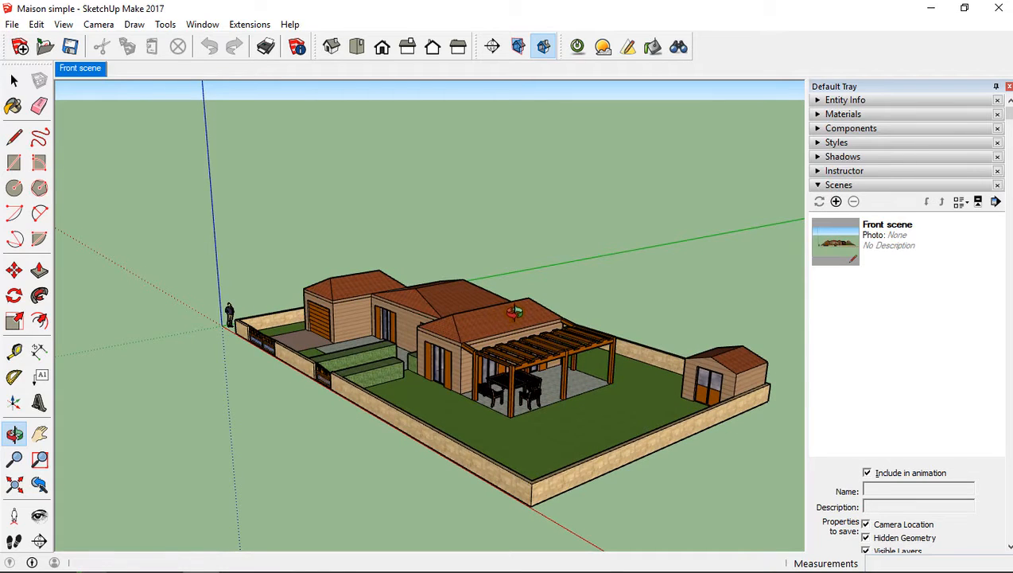
{"action": "left_click", "coordinate": [835, 201]}
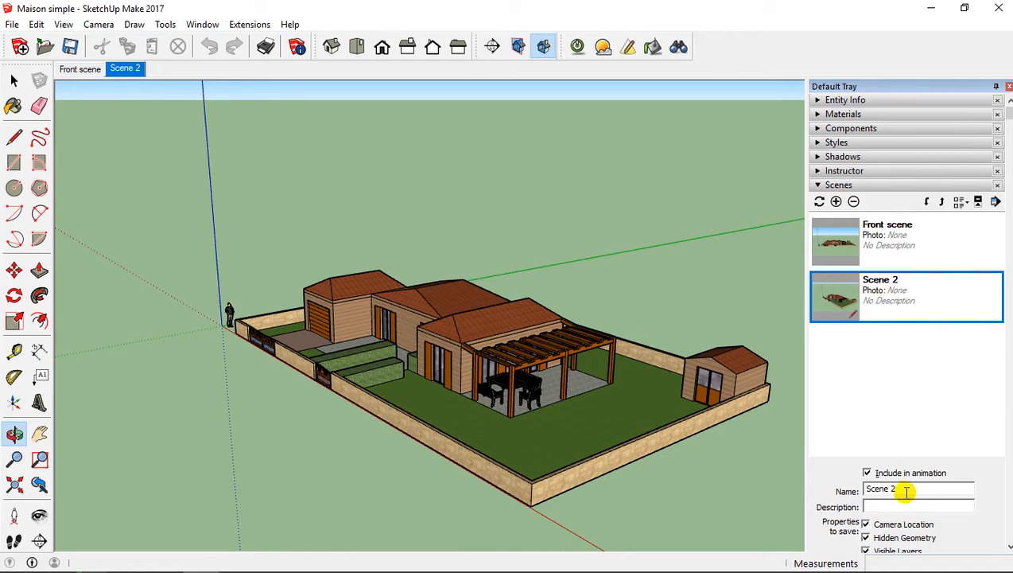
{"action": "left_click_drag", "start_coordinate": [901, 488], "coordinate": [863, 491]}
{"action": "type", "text": "Iso view 1"}
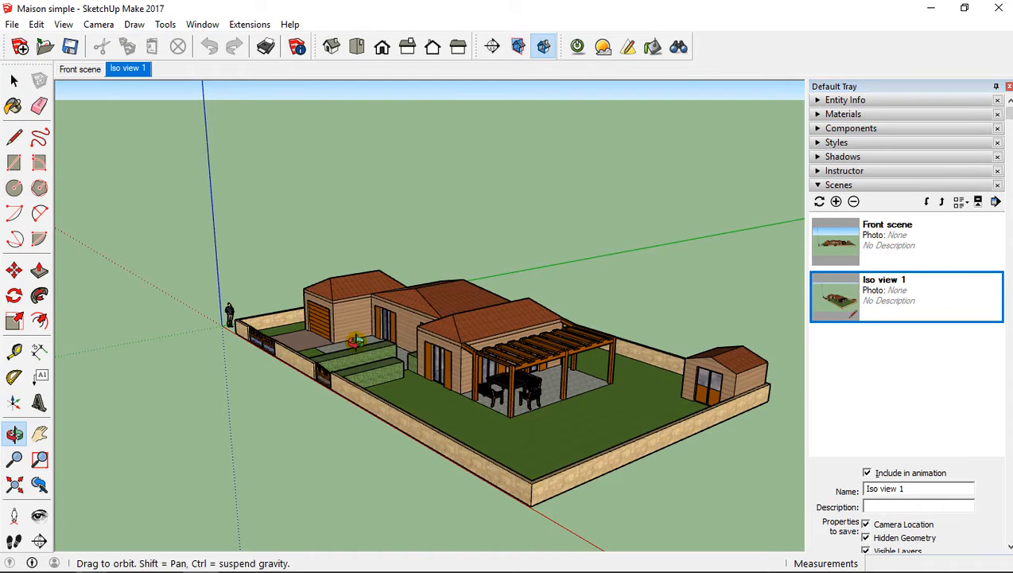
Add a scene from an elevated angled view of the garage side and name it "Iso view 2"
{"action": "left_click_drag", "start_coordinate": [354, 340], "coordinate": [497, 377]}
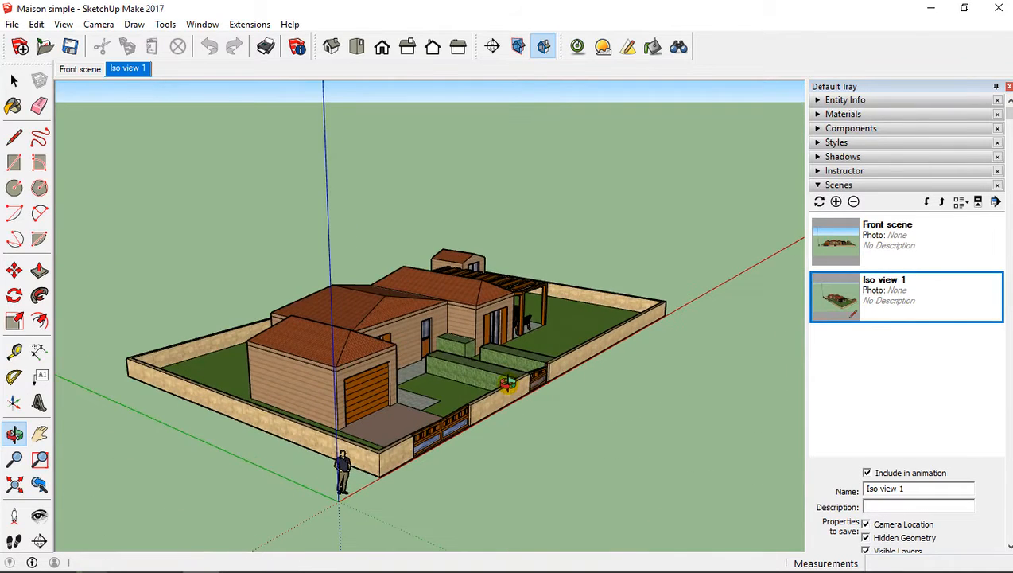
{"action": "left_click", "coordinate": [835, 202]}
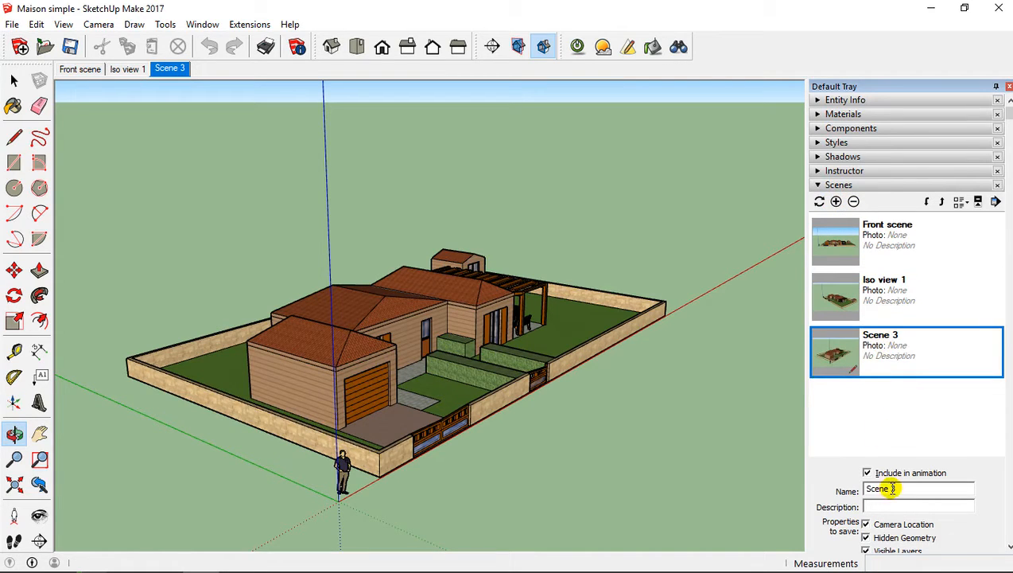
{"action": "left_click_drag", "start_coordinate": [898, 487], "coordinate": [862, 488]}
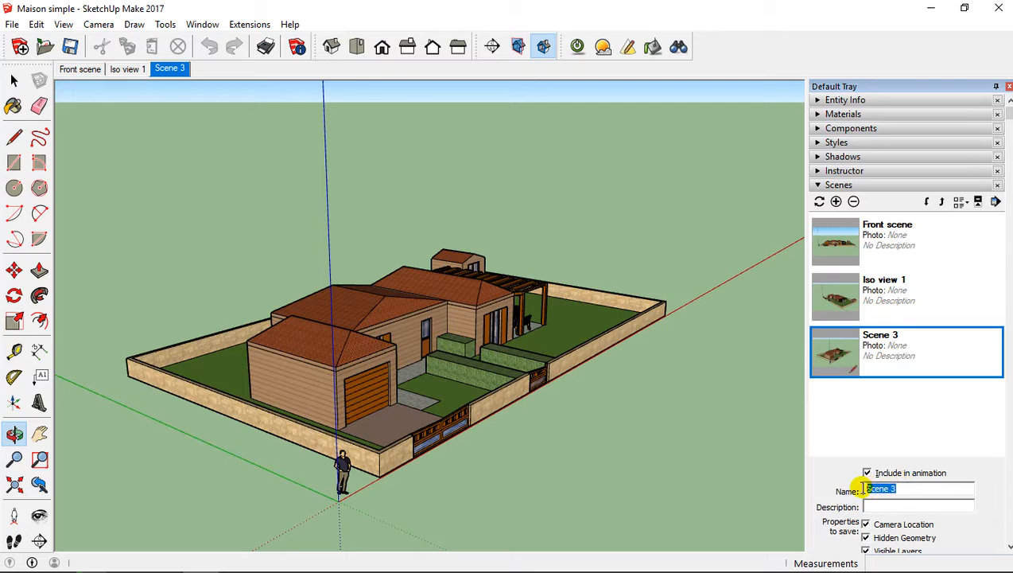
{"action": "key", "text": "Caps_Lock"}
{"action": "type", "text": "Iso view2"}
{"action": "key", "text": "Caps_Lock"}
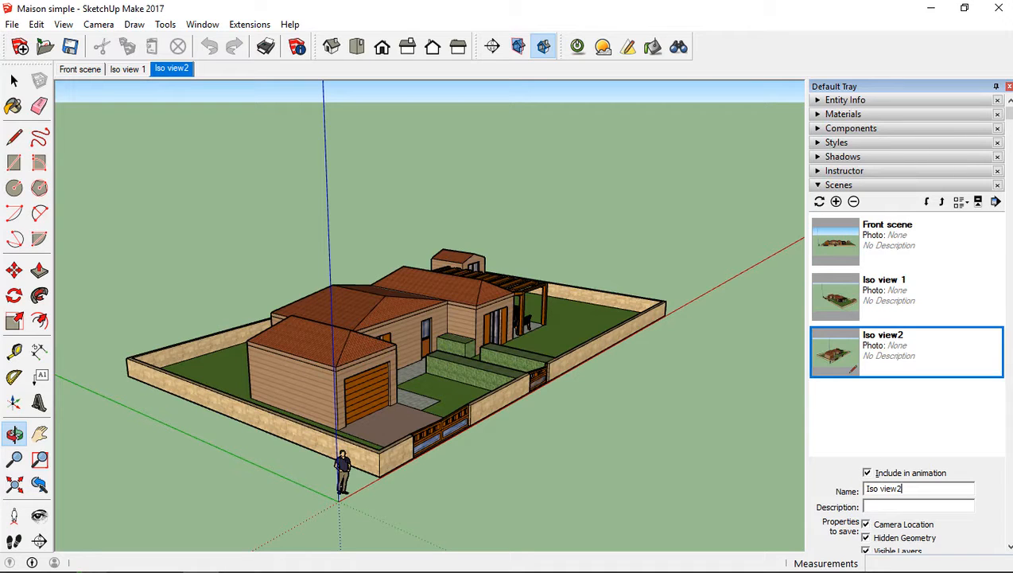
{"action": "left_click", "coordinate": [899, 488]}
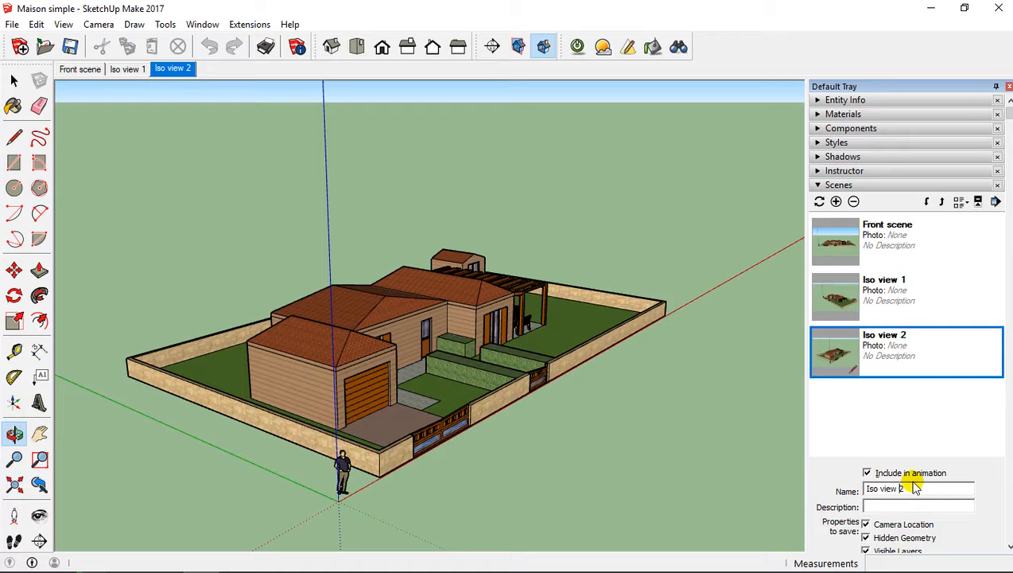
Add a scene from an elevated rear view of the house and name it "Back scene"
{"action": "left_click_drag", "start_coordinate": [203, 396], "coordinate": [539, 438]}
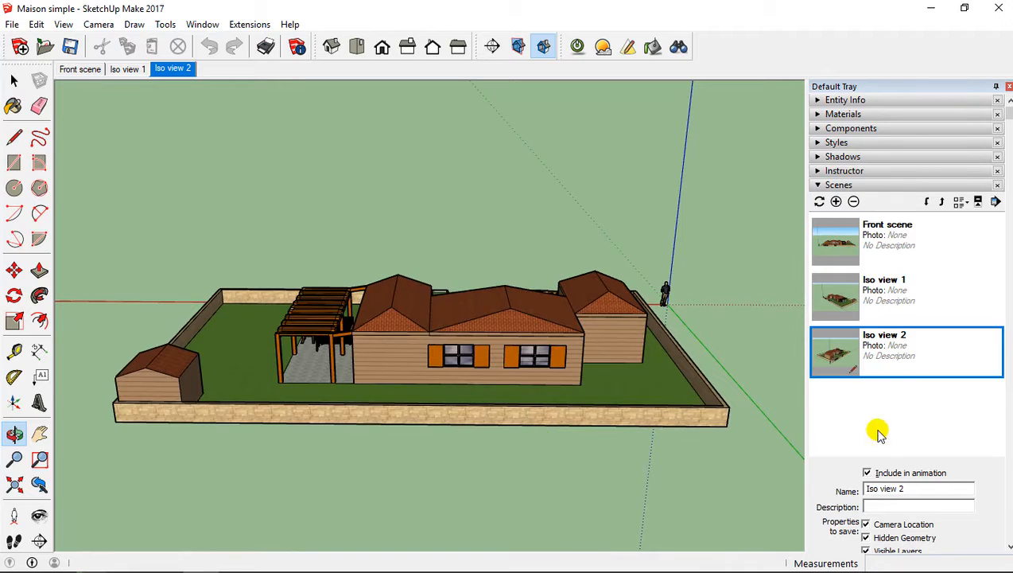
{"action": "left_click", "coordinate": [836, 202]}
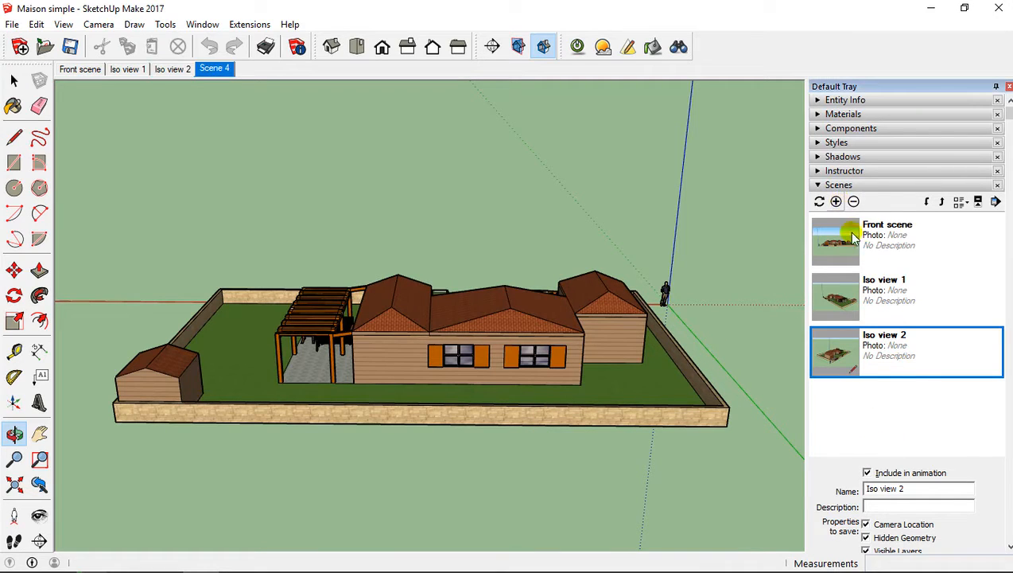
{"action": "scroll", "coordinate": [906, 358], "scroll_direction": "down", "scroll_amount": 2}
{"action": "left_click_drag", "start_coordinate": [911, 408], "coordinate": [861, 412]}
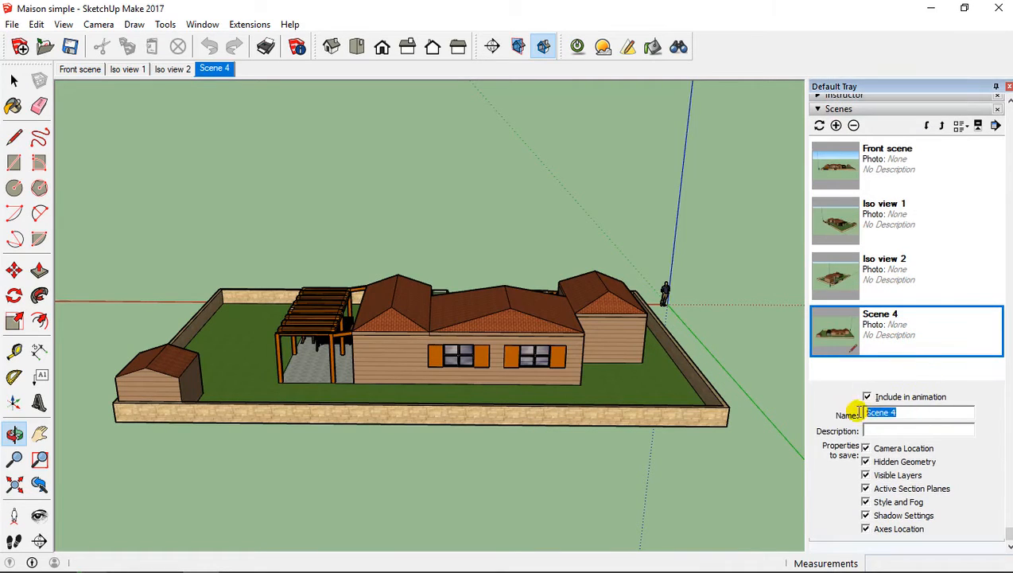
{"action": "key", "text": "Caps_Lock"}
{"action": "type", "text": "B"}
{"action": "key", "text": "Caps_Lock"}
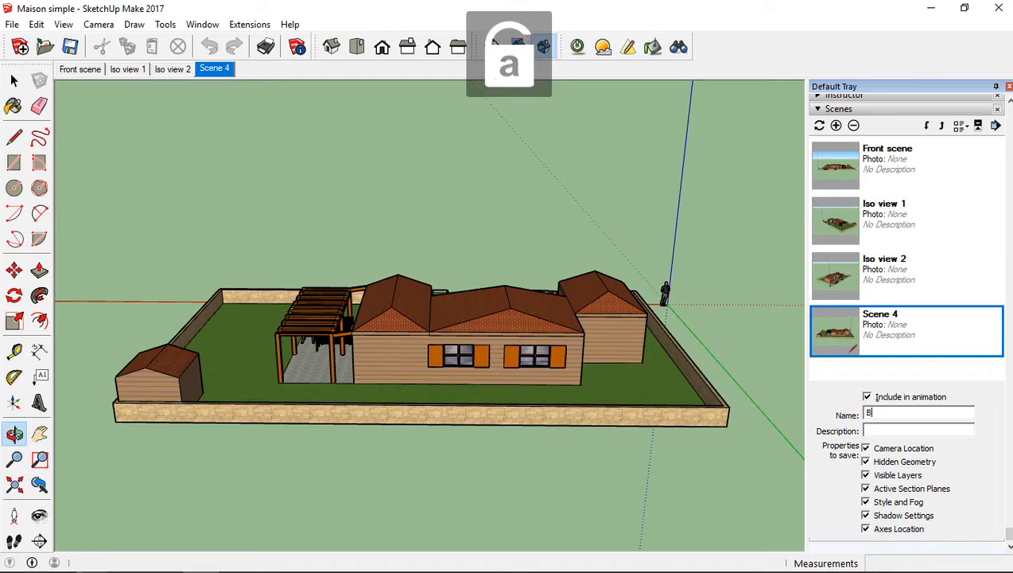
{"action": "type", "text": "ack scene"}
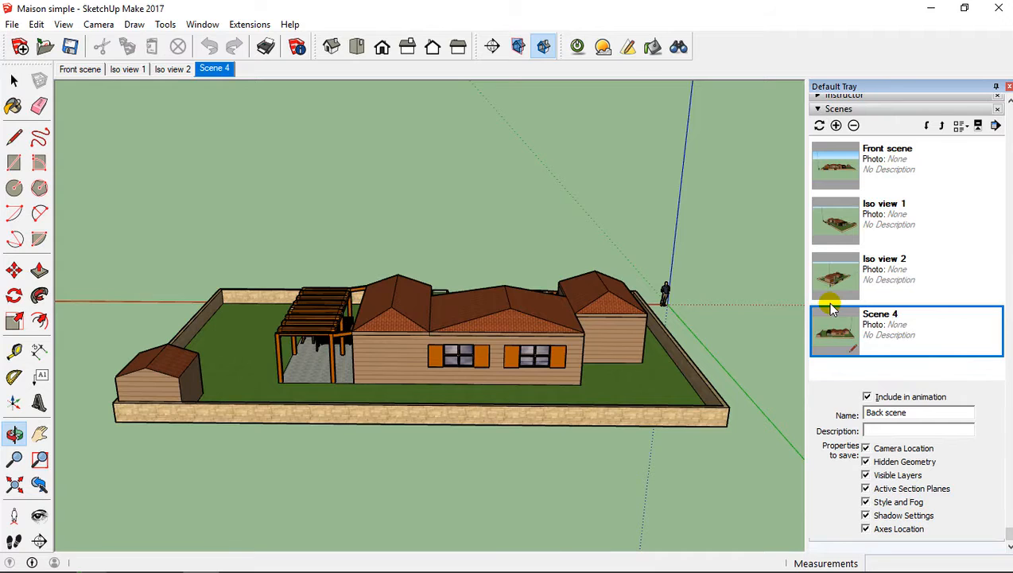
{"action": "key", "text": "Return"}
{"action": "scroll", "coordinate": [843, 300], "scroll_direction": "up", "scroll_amount": 2}
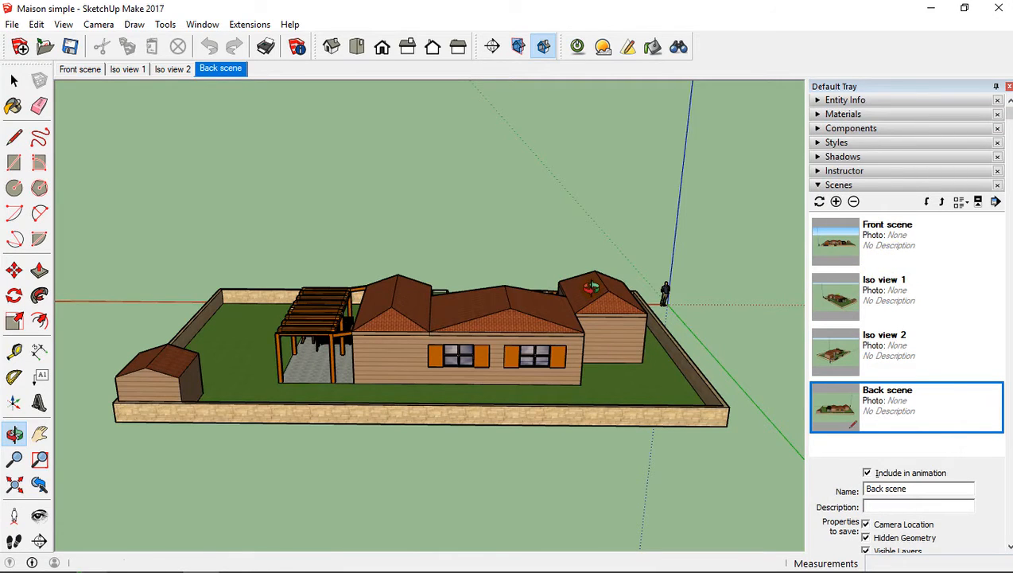
Add a fifth scene from an elevated front view of the house
{"action": "left_click_drag", "start_coordinate": [591, 288], "coordinate": [238, 275]}
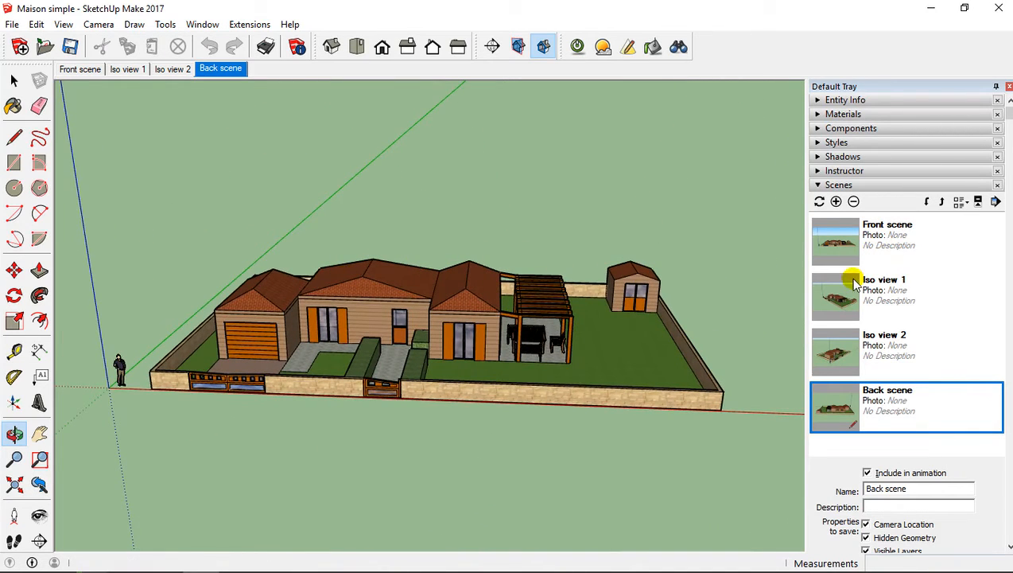
{"action": "left_click", "coordinate": [836, 201]}
{"action": "left_click", "coordinate": [879, 421]}
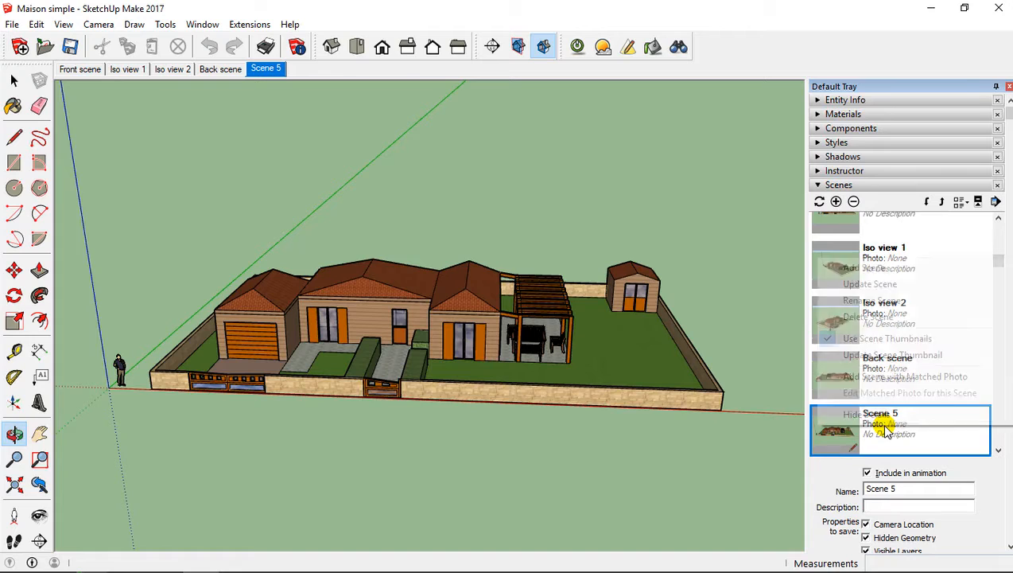
Delete Scene 5 and confirm its removal
{"action": "right_click", "coordinate": [881, 420]}
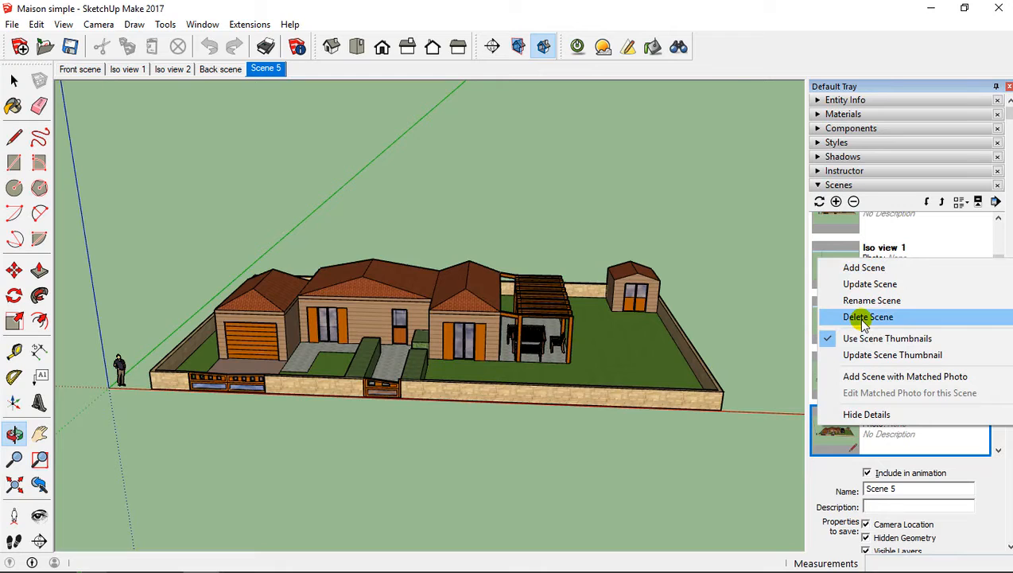
{"action": "left_click", "coordinate": [832, 478]}
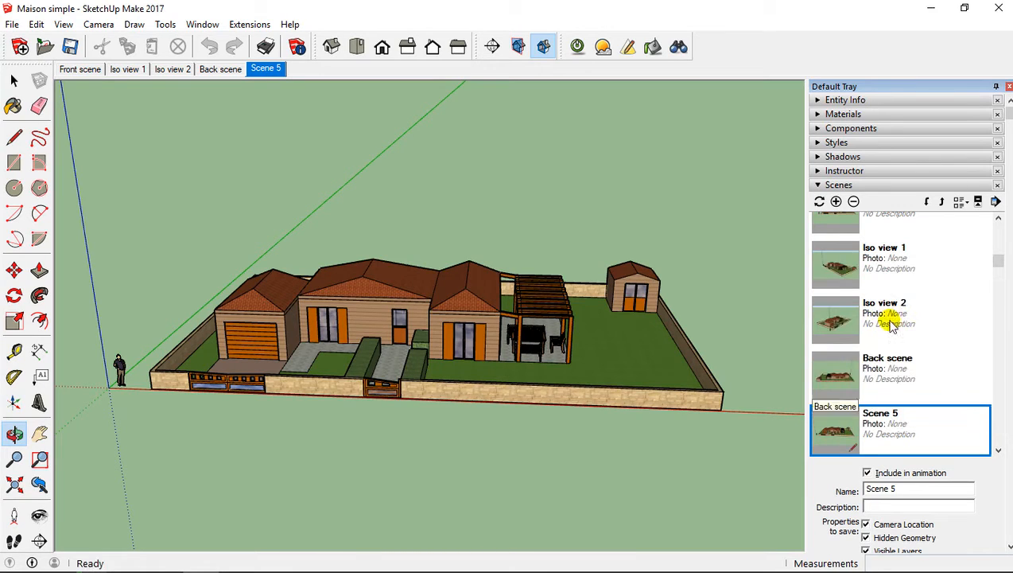
{"action": "left_click", "coordinate": [854, 203]}
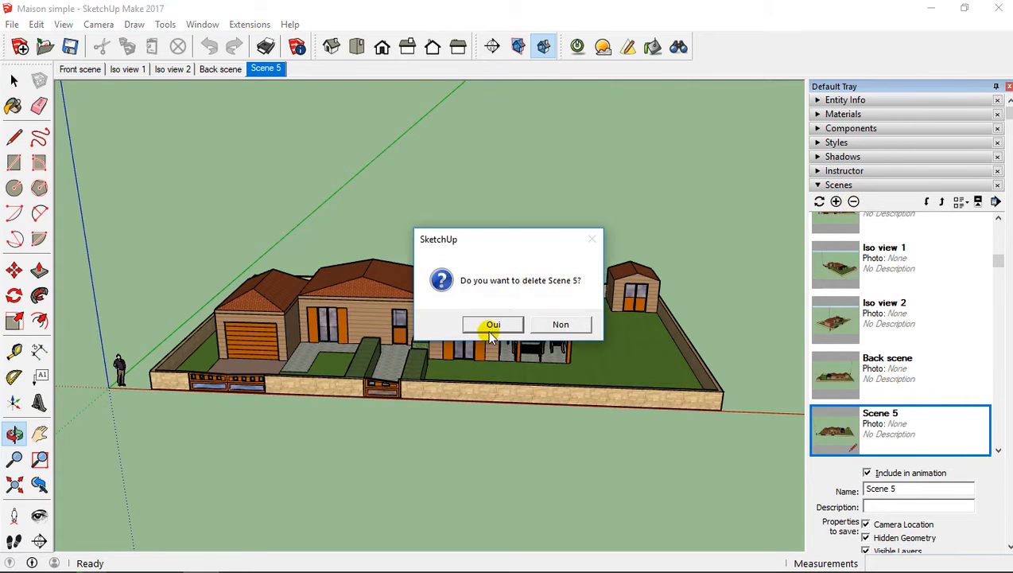
{"action": "left_click", "coordinate": [493, 324]}
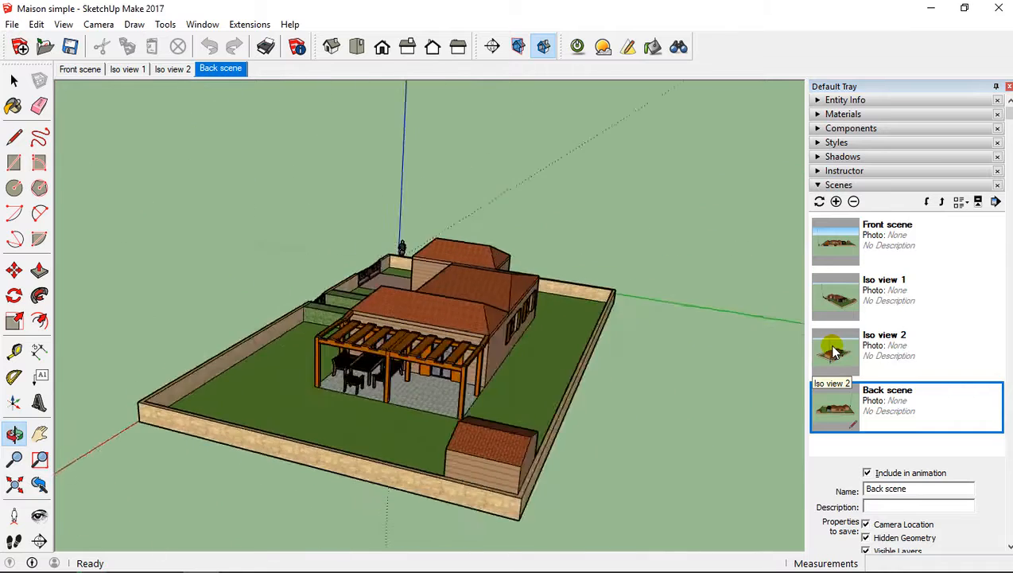
Look through the listed scenes and examine the house from the rear pergola side and an elevated front angle
{"action": "left_click", "coordinate": [873, 354]}
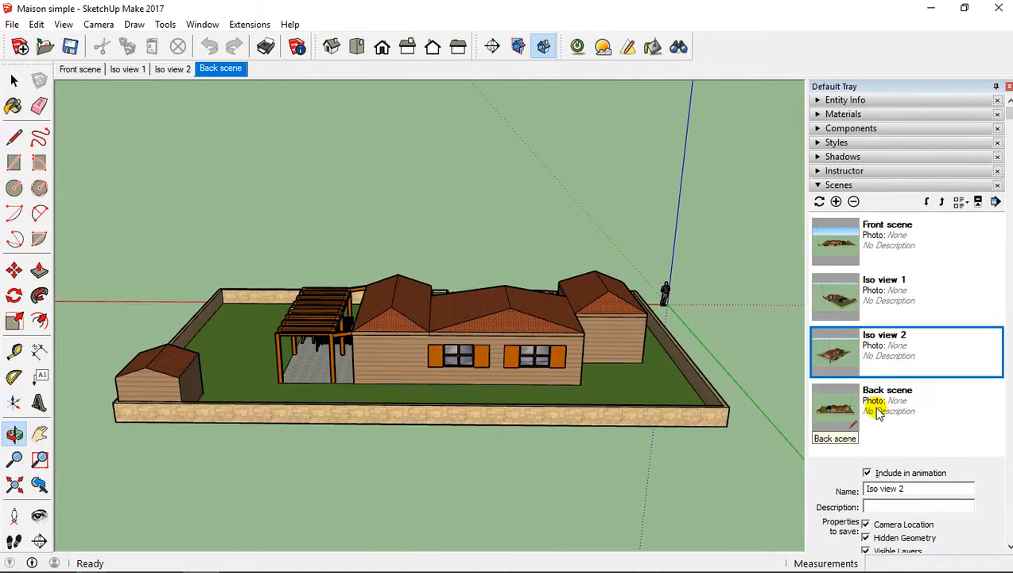
{"action": "left_click", "coordinate": [874, 295]}
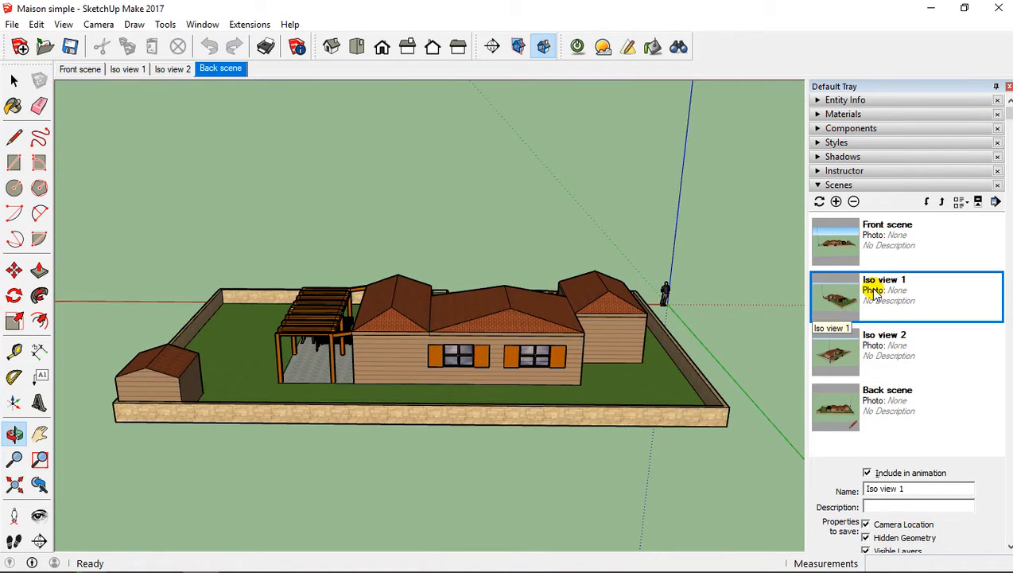
{"action": "left_click", "coordinate": [877, 246]}
{"action": "left_click_drag", "start_coordinate": [356, 389], "coordinate": [505, 365]}
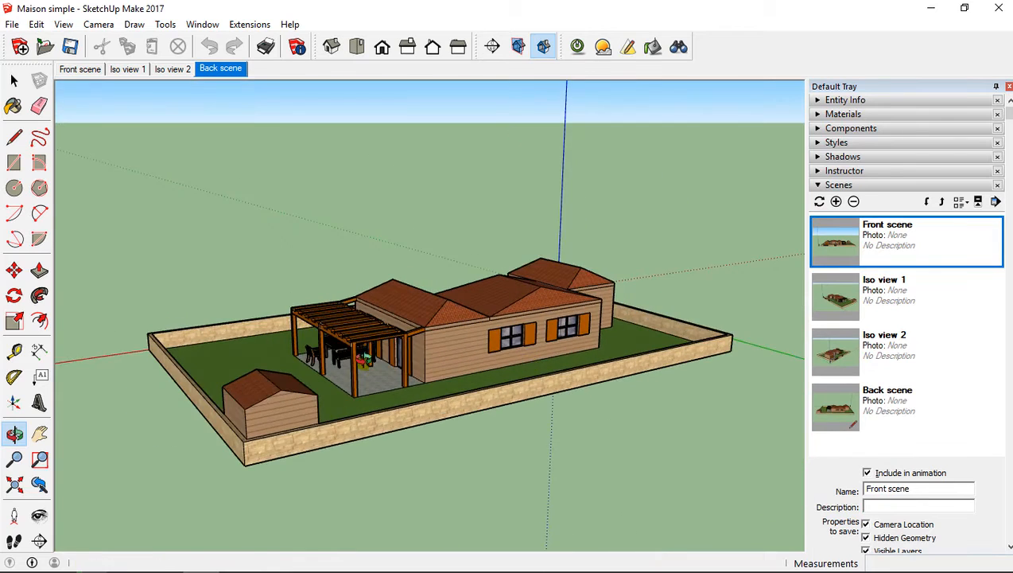
{"action": "left_click_drag", "start_coordinate": [362, 360], "coordinate": [611, 455]}
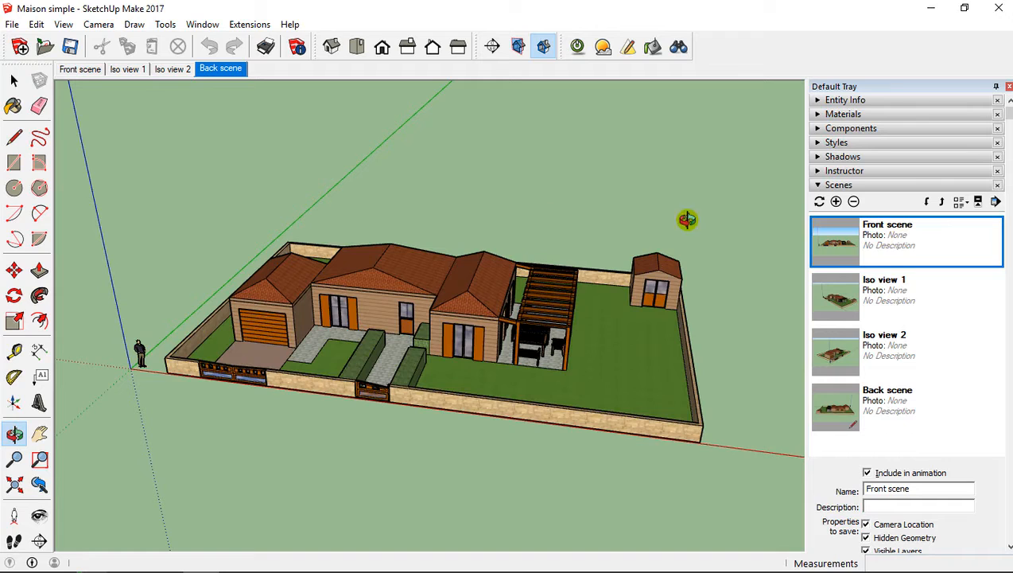
{"action": "left_click", "coordinate": [879, 301]}
{"action": "left_click", "coordinate": [878, 346]}
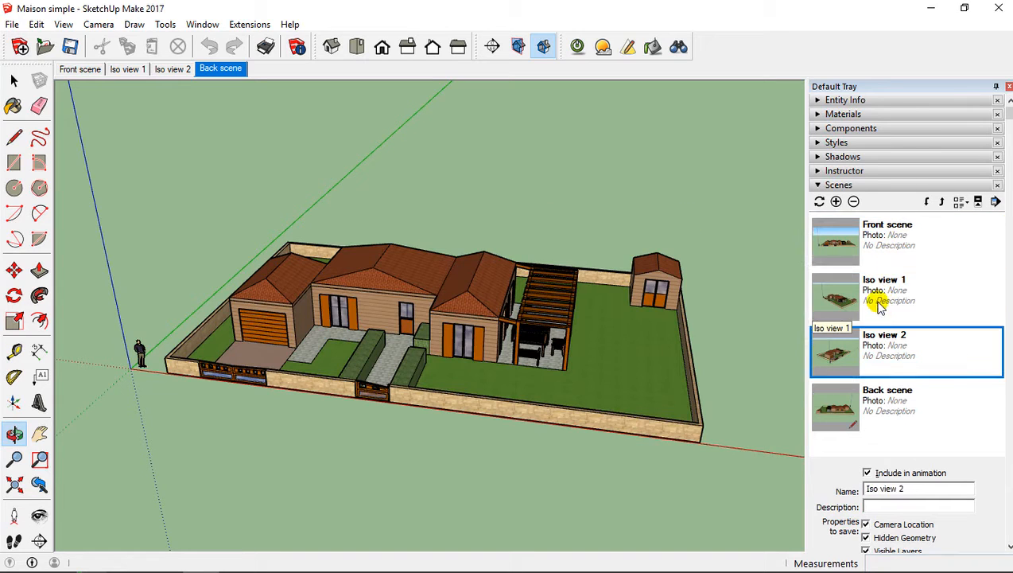
{"action": "left_click", "coordinate": [879, 307]}
{"action": "left_click", "coordinate": [874, 251]}
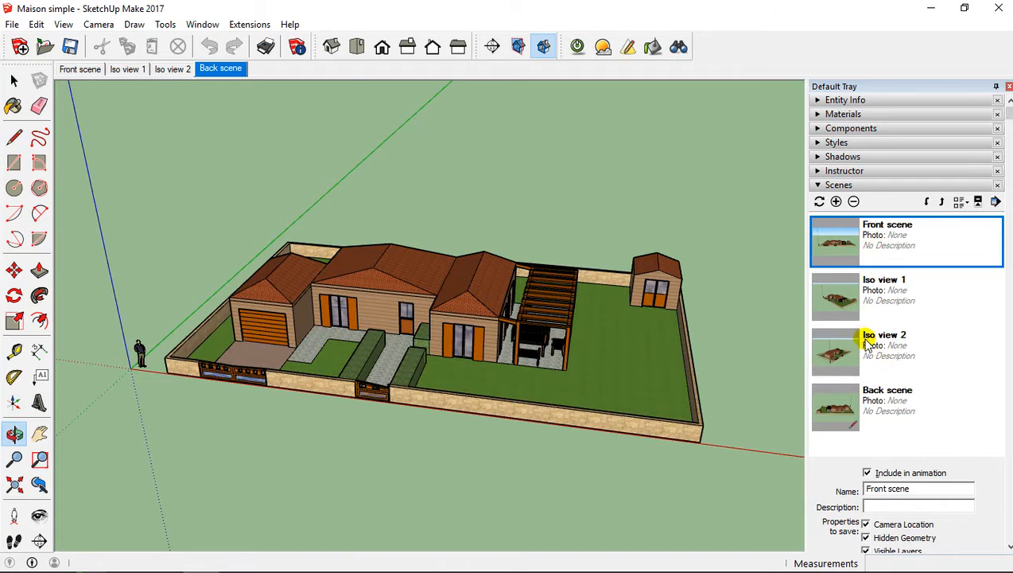
Play the scene animation starting from the Front scene, and close the playback
{"action": "left_click", "coordinate": [73, 69]}
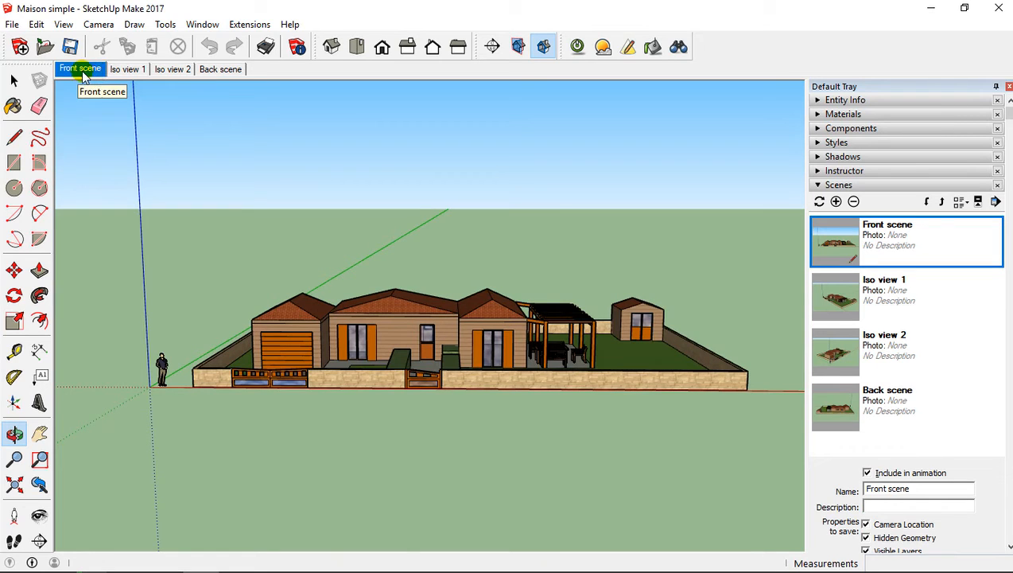
{"action": "right_click", "coordinate": [82, 71]}
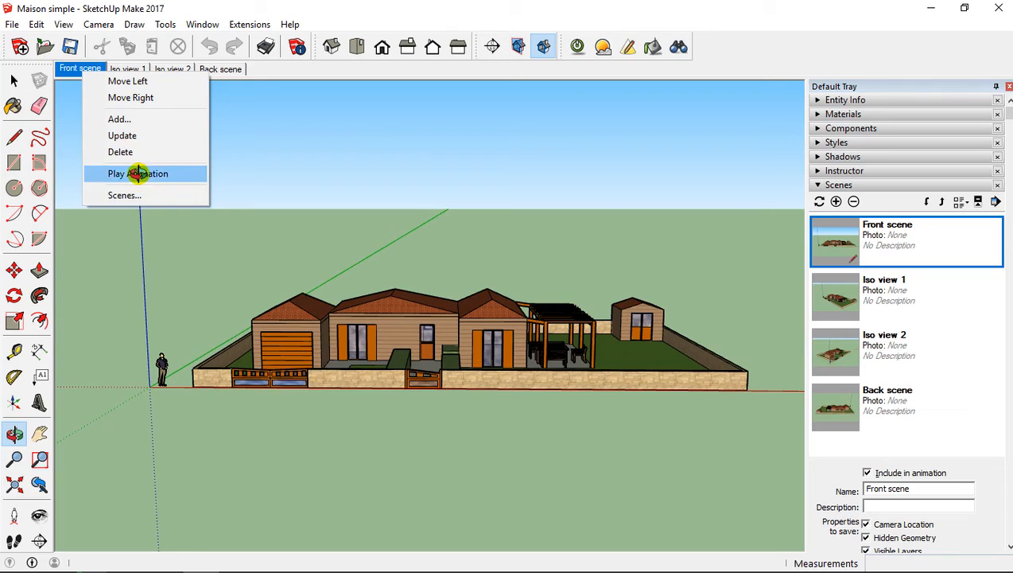
{"action": "left_click", "coordinate": [277, 74]}
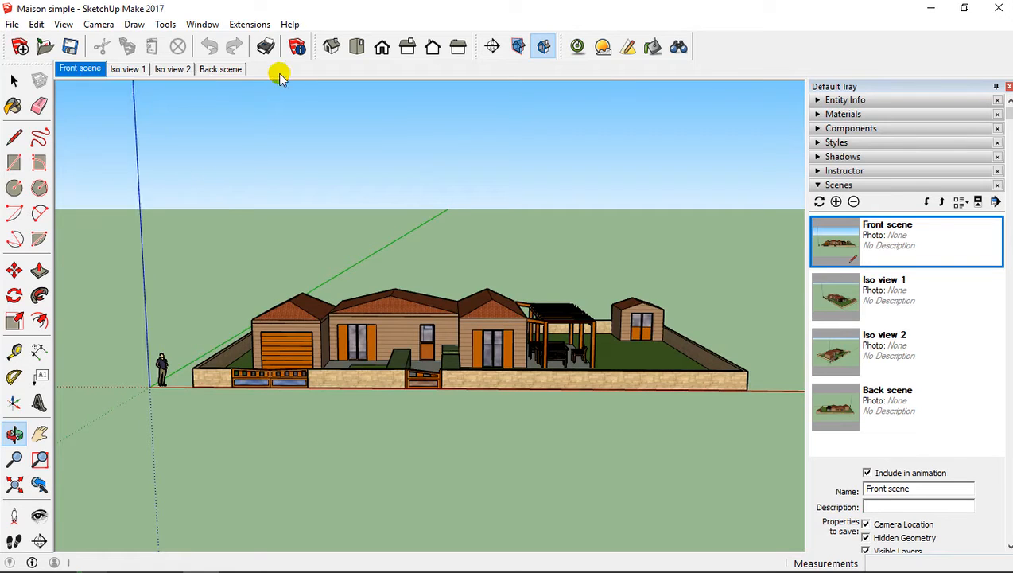
{"action": "right_click", "coordinate": [68, 71]}
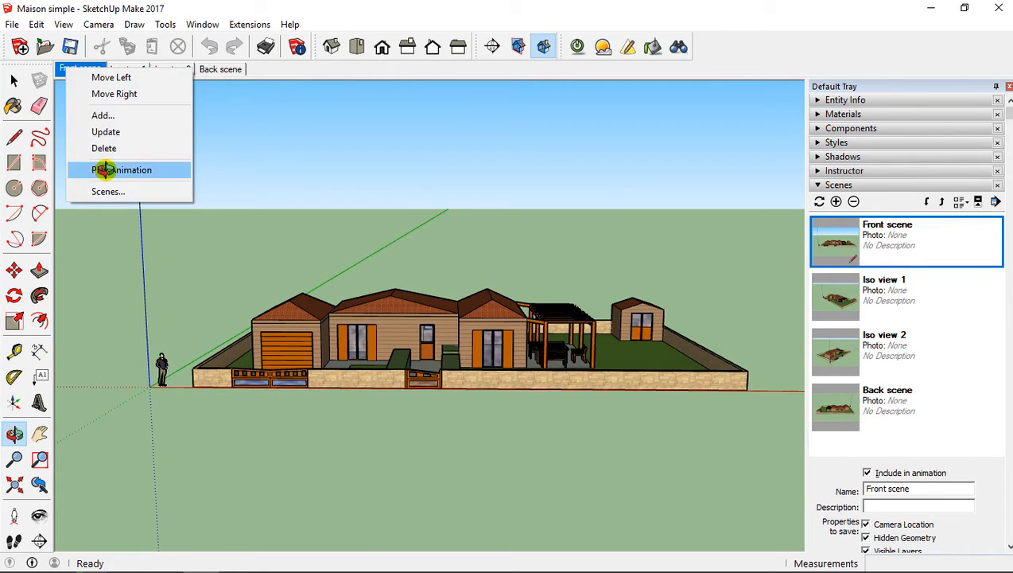
{"action": "left_click", "coordinate": [99, 168]}
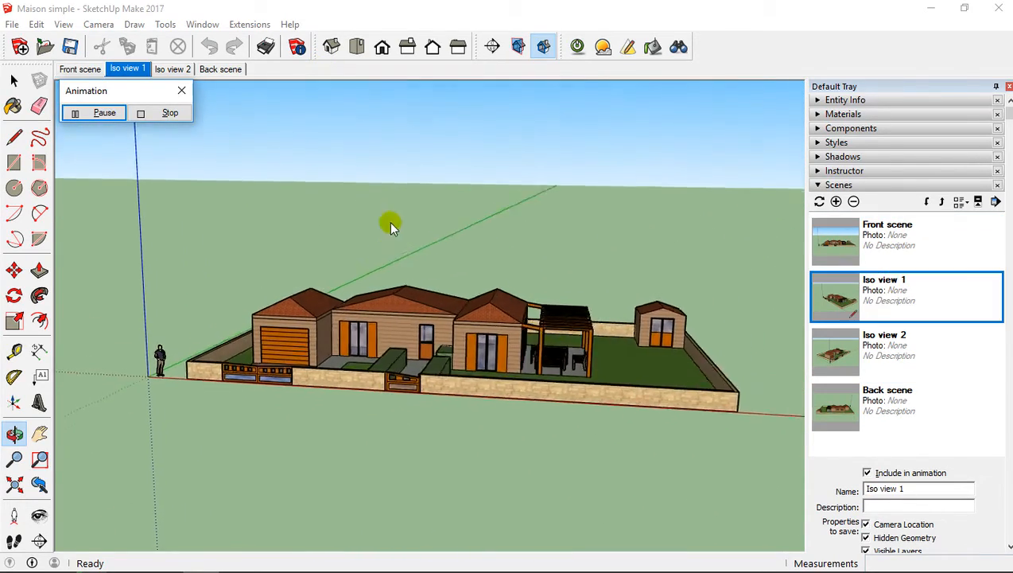
{"action": "left_click", "coordinate": [182, 93]}
Move the Front scene to the end of the scene order, after the Back scene
{"action": "left_click", "coordinate": [82, 70]}
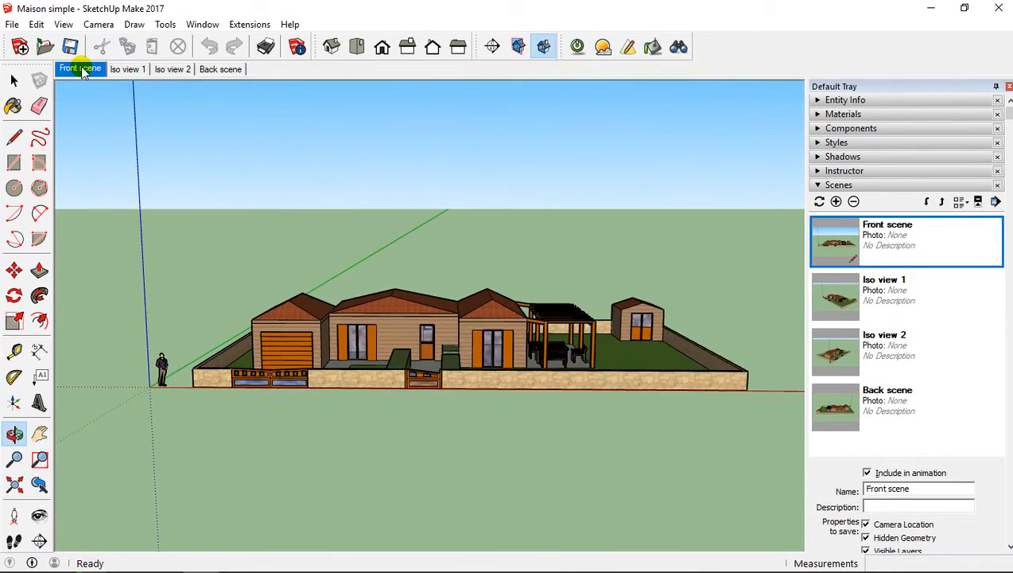
{"action": "right_click", "coordinate": [83, 70]}
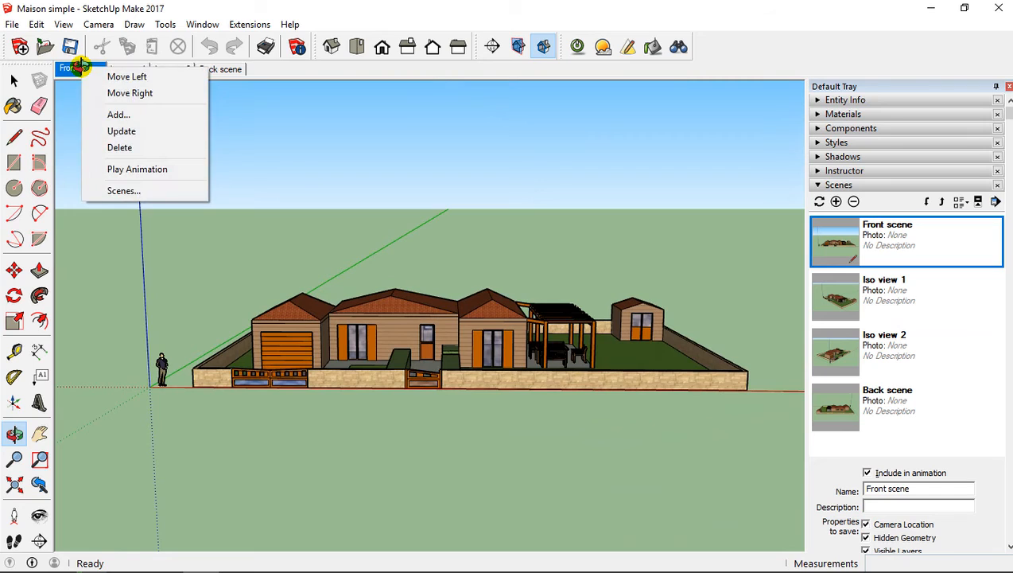
{"action": "left_click", "coordinate": [129, 77]}
{"action": "right_click", "coordinate": [70, 69]}
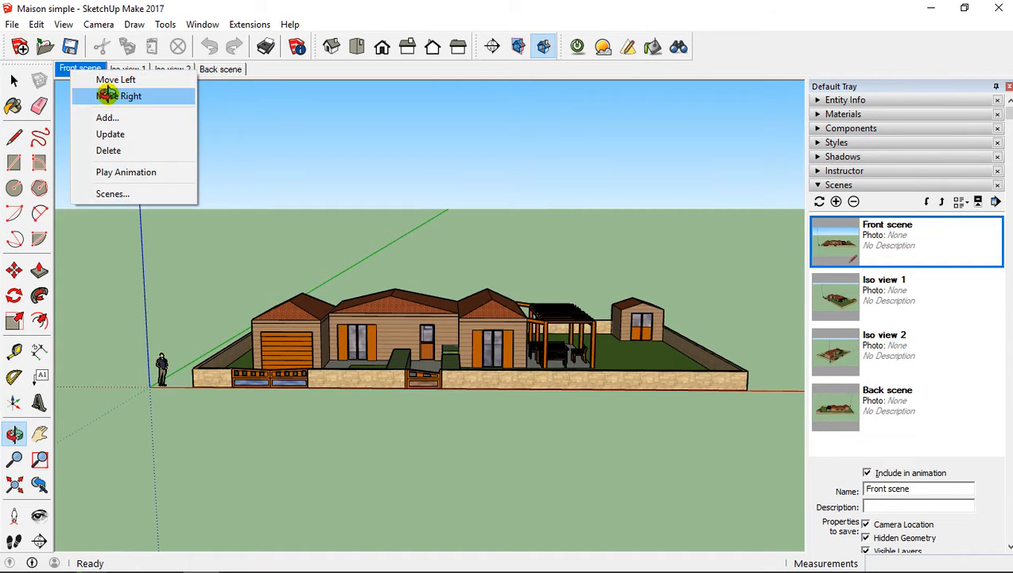
{"action": "left_click", "coordinate": [68, 70]}
{"action": "right_click", "coordinate": [70, 70]}
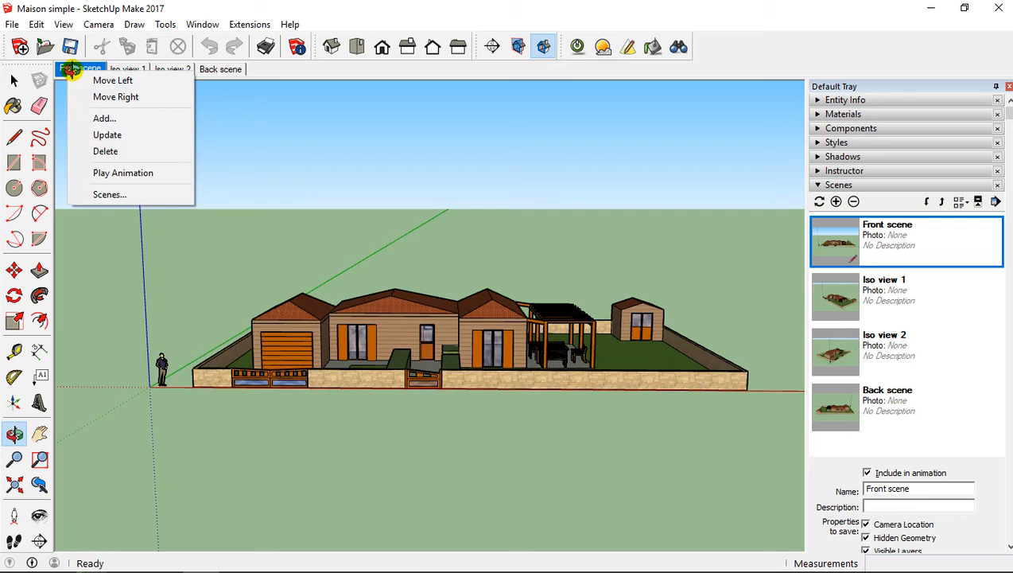
{"action": "left_click", "coordinate": [110, 96]}
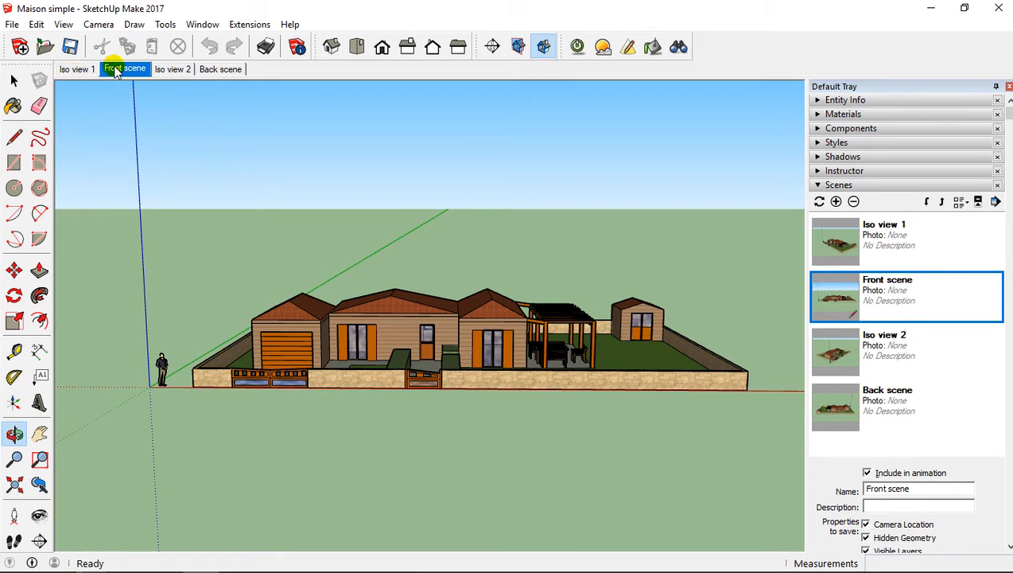
{"action": "right_click", "coordinate": [116, 70]}
{"action": "left_click", "coordinate": [152, 92]}
{"action": "right_click", "coordinate": [160, 73]}
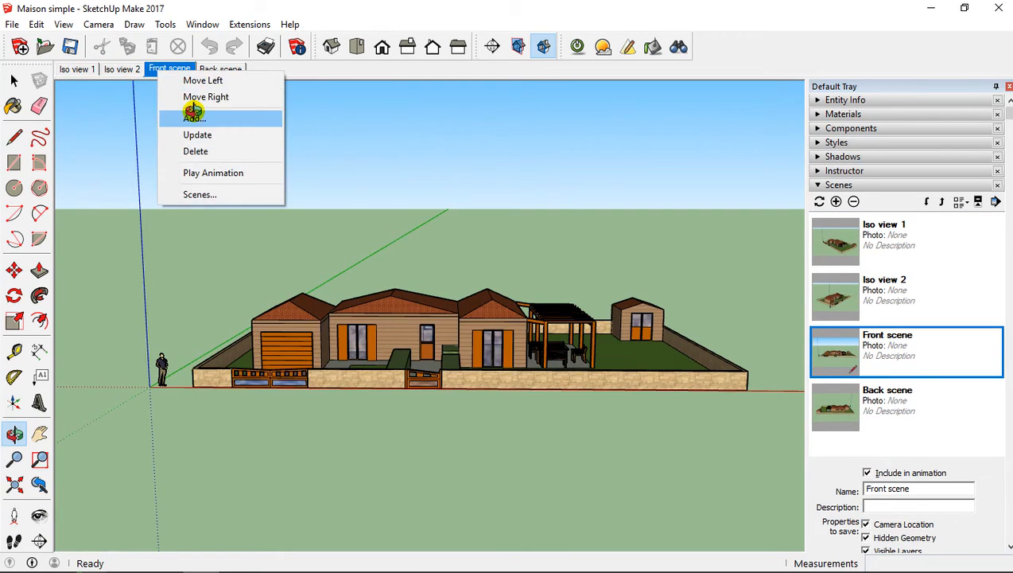
{"action": "left_click", "coordinate": [195, 96]}
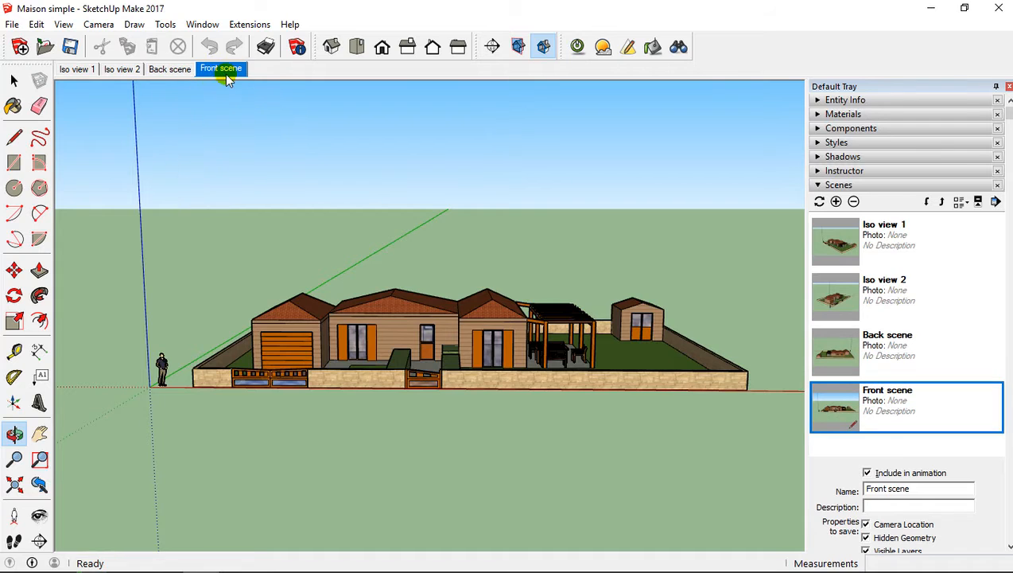
Move the Back scene one place earlier in the scene order, and return it to its place before the Front scene
{"action": "left_click", "coordinate": [163, 68]}
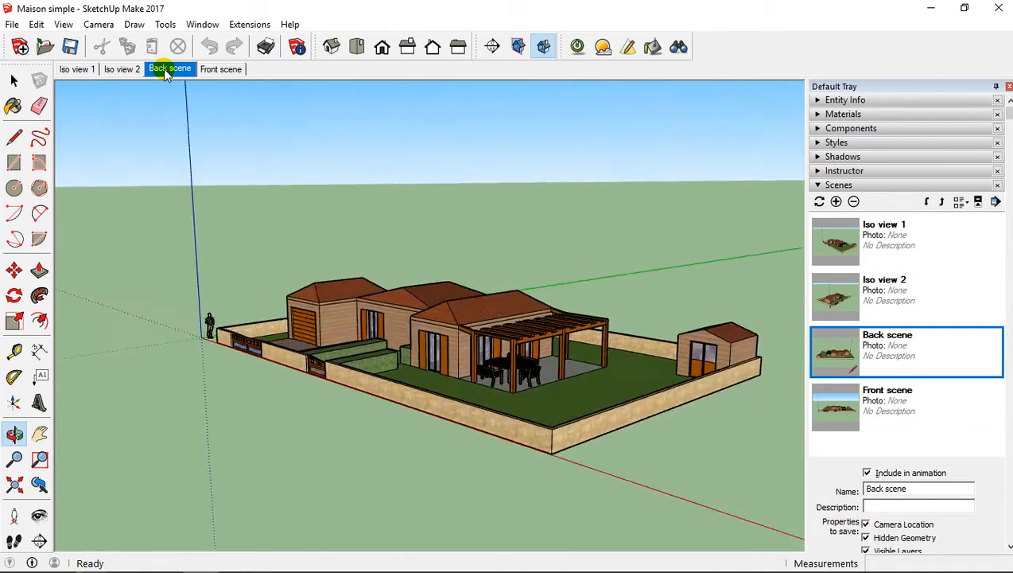
{"action": "right_click", "coordinate": [163, 68]}
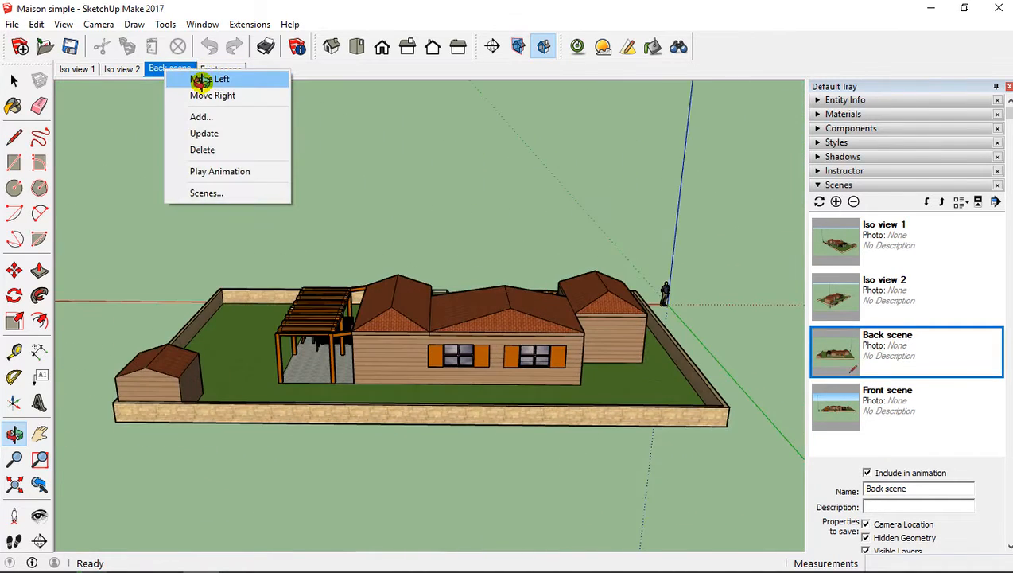
{"action": "left_click", "coordinate": [200, 79]}
{"action": "right_click", "coordinate": [140, 70]}
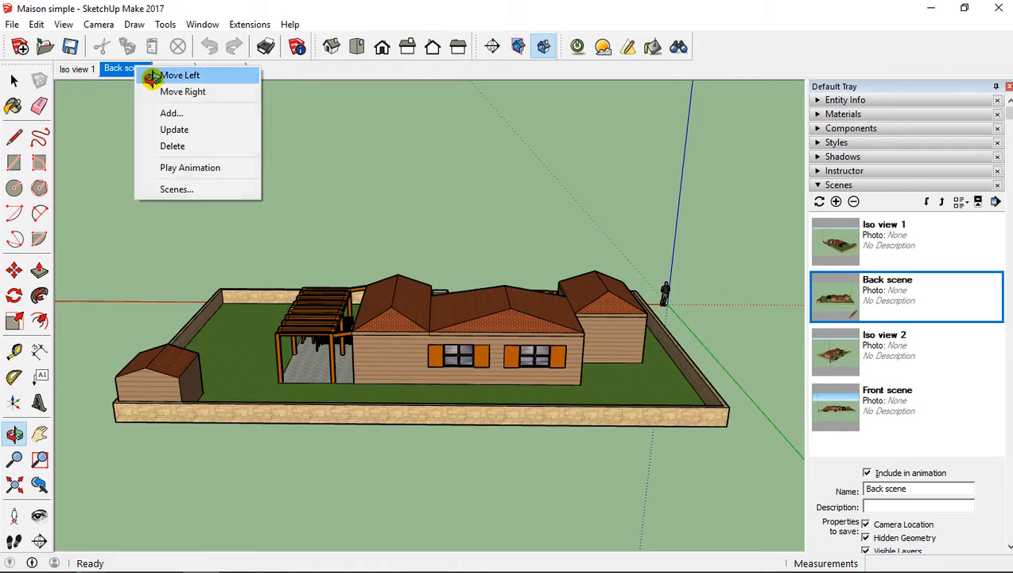
{"action": "left_click", "coordinate": [147, 93]}
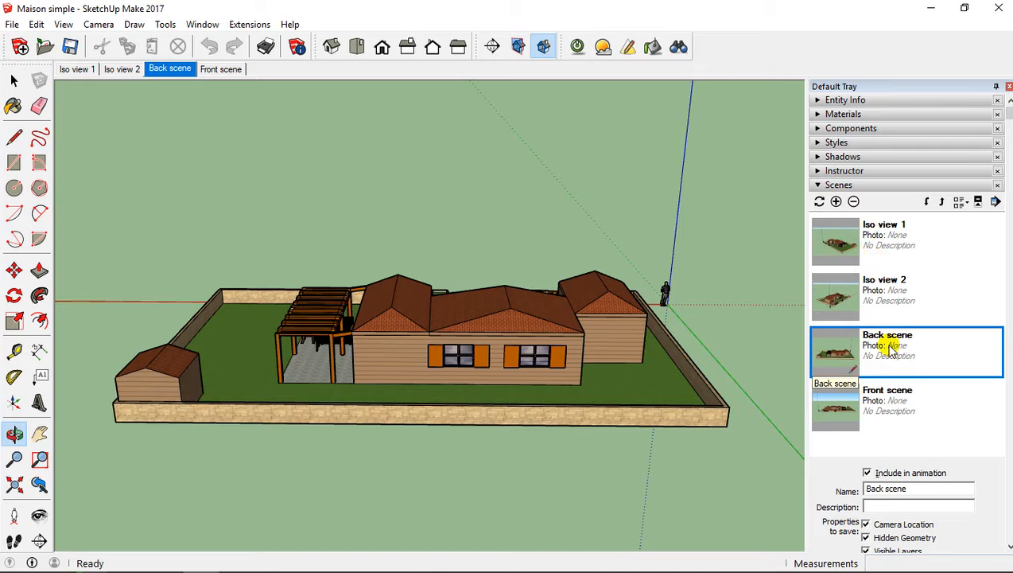
Move the Front scene up to the first place in the scene order, ahead of Iso view 1
{"action": "left_click", "coordinate": [885, 405]}
{"action": "right_click", "coordinate": [888, 407]}
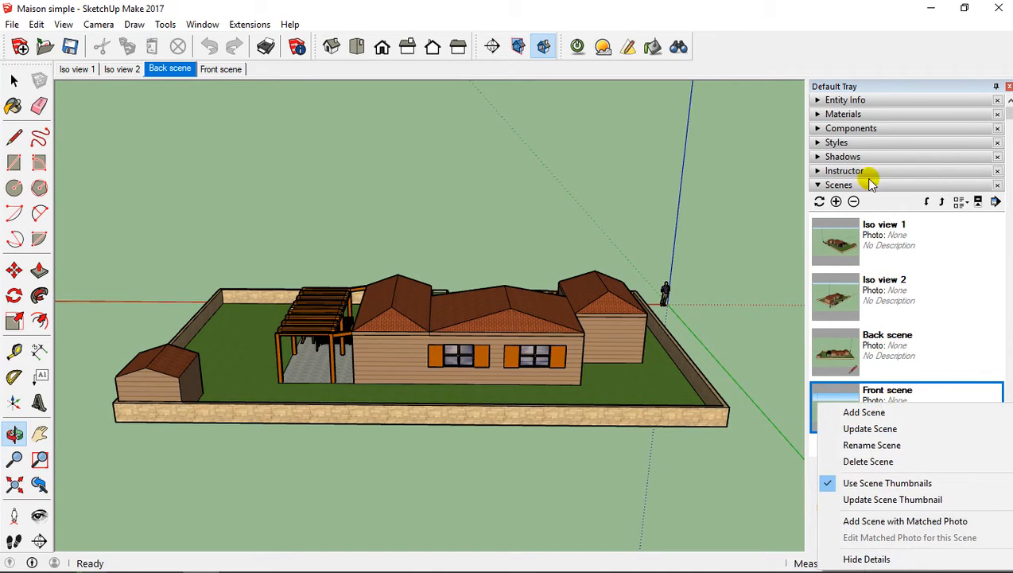
{"action": "left_click", "coordinate": [879, 205]}
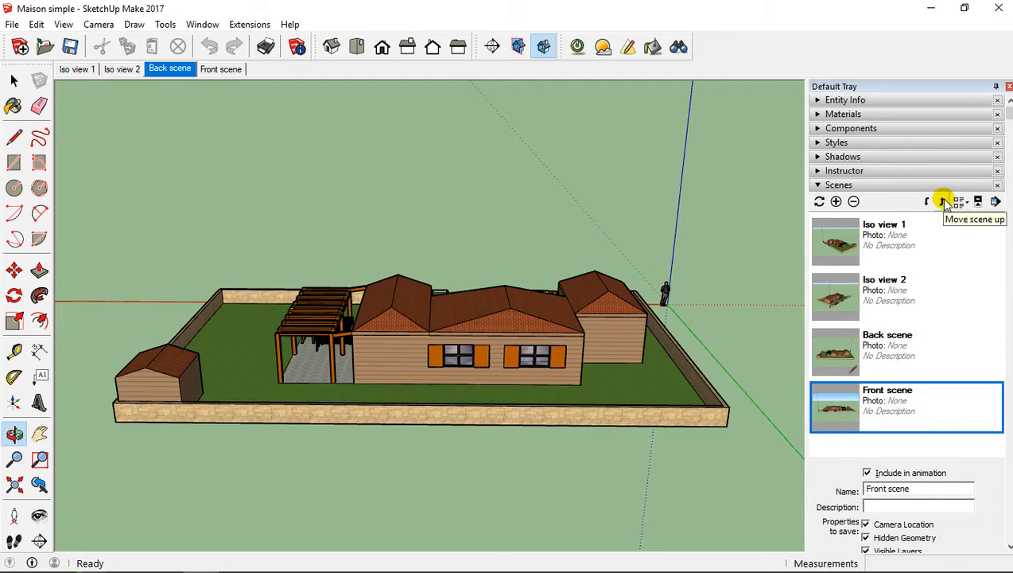
{"action": "left_click", "coordinate": [942, 202]}
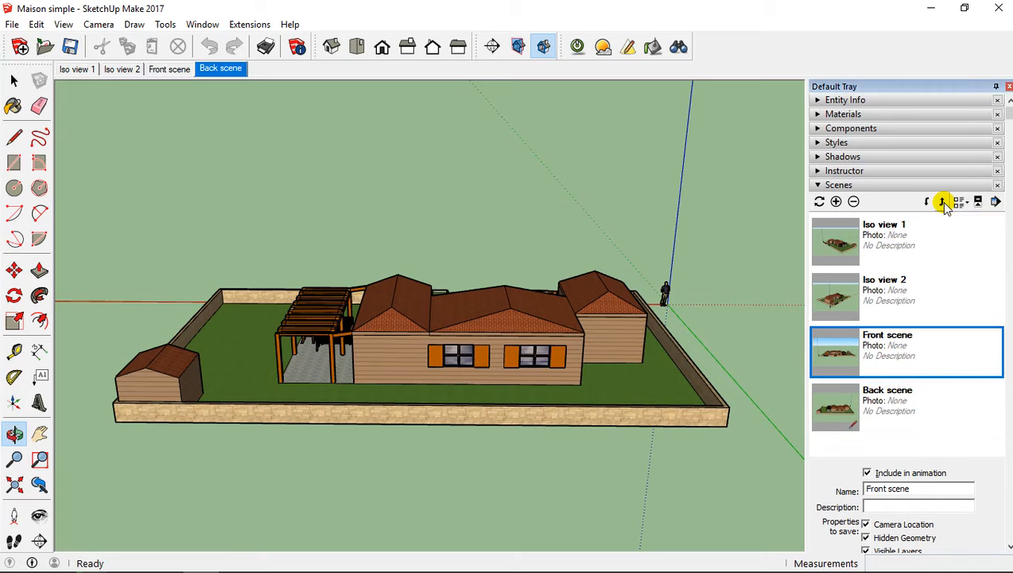
{"action": "left_click", "coordinate": [942, 202]}
{"action": "left_click", "coordinate": [943, 202]}
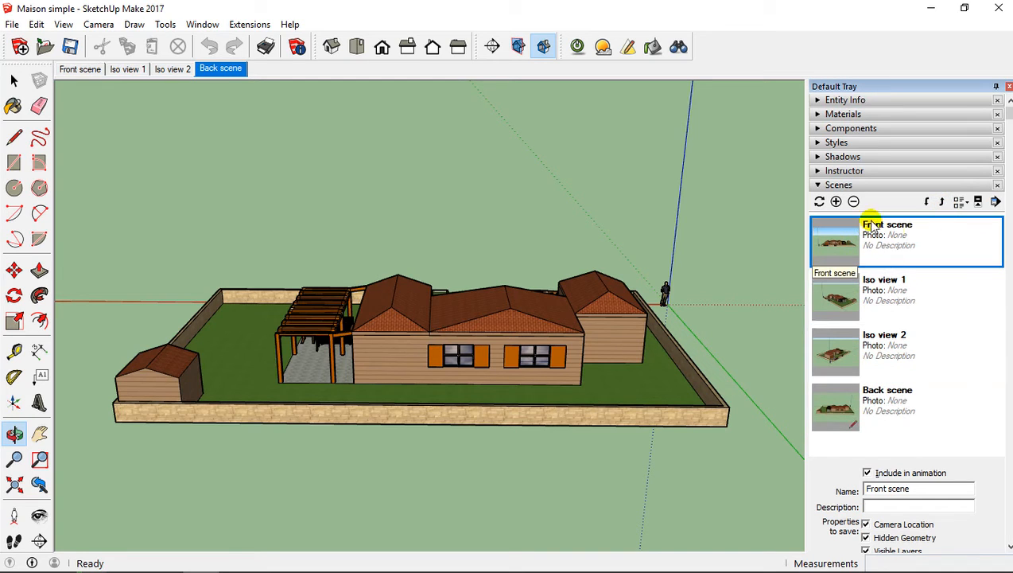
Move the Iso view 1 scene down to the end of the scene order, after the Back scene
{"action": "left_click", "coordinate": [876, 299]}
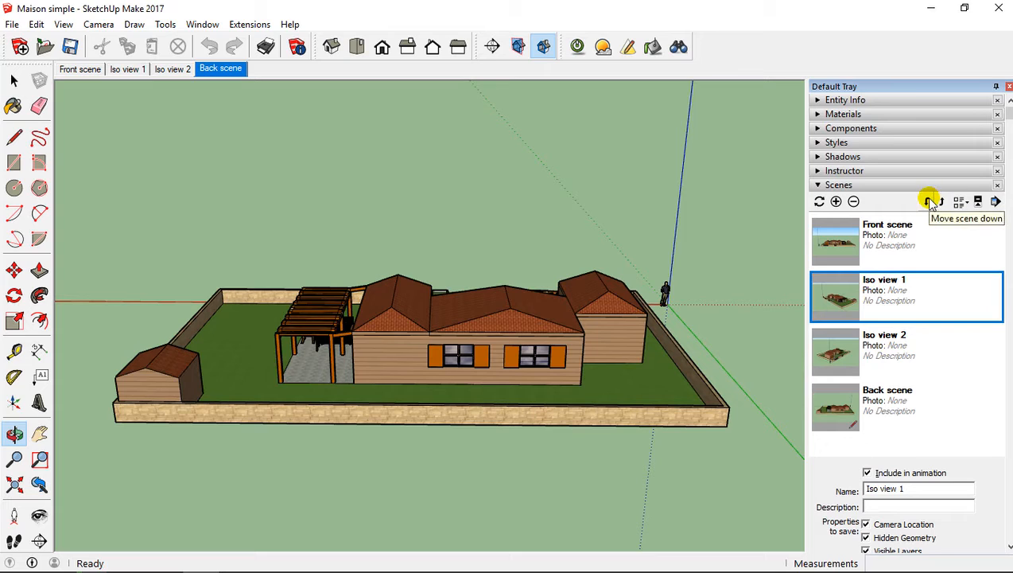
{"action": "left_click", "coordinate": [930, 201]}
{"action": "left_click", "coordinate": [930, 202]}
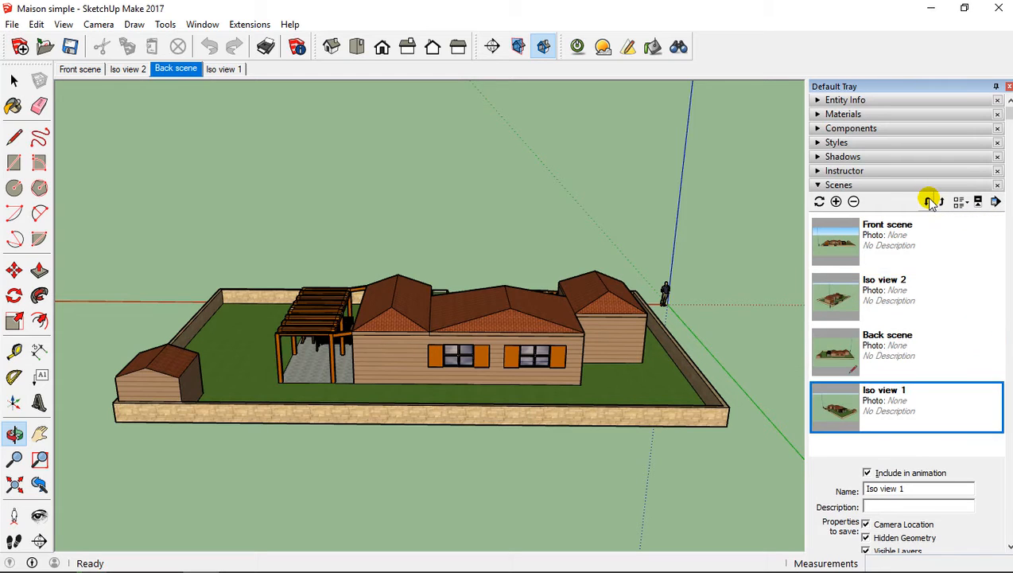
Move the Back scene up to directly after the Front scene, and move Iso view 2 to the end, after Iso view 1
{"action": "left_click", "coordinate": [865, 351]}
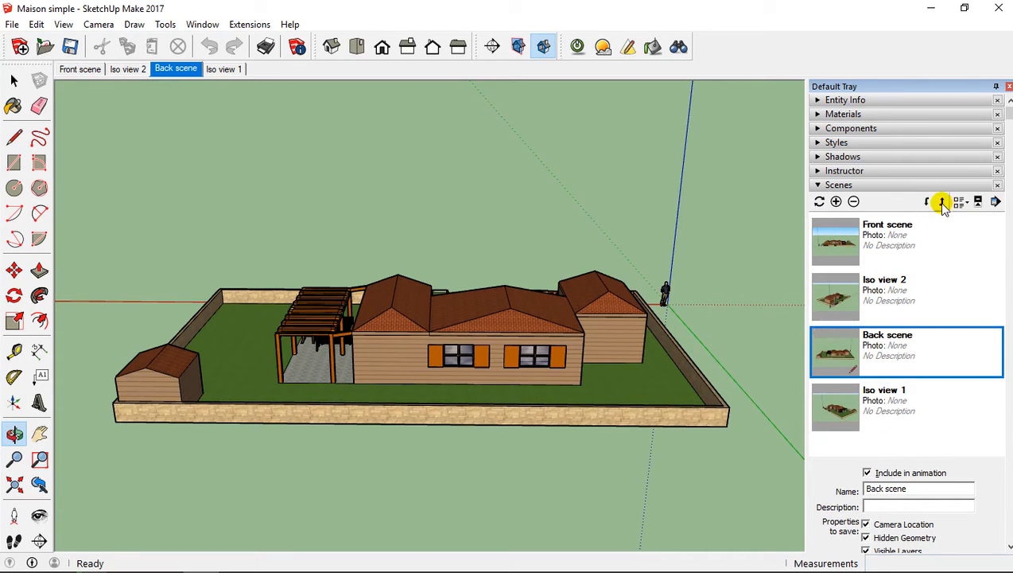
{"action": "left_click", "coordinate": [942, 202]}
{"action": "left_click", "coordinate": [881, 354]}
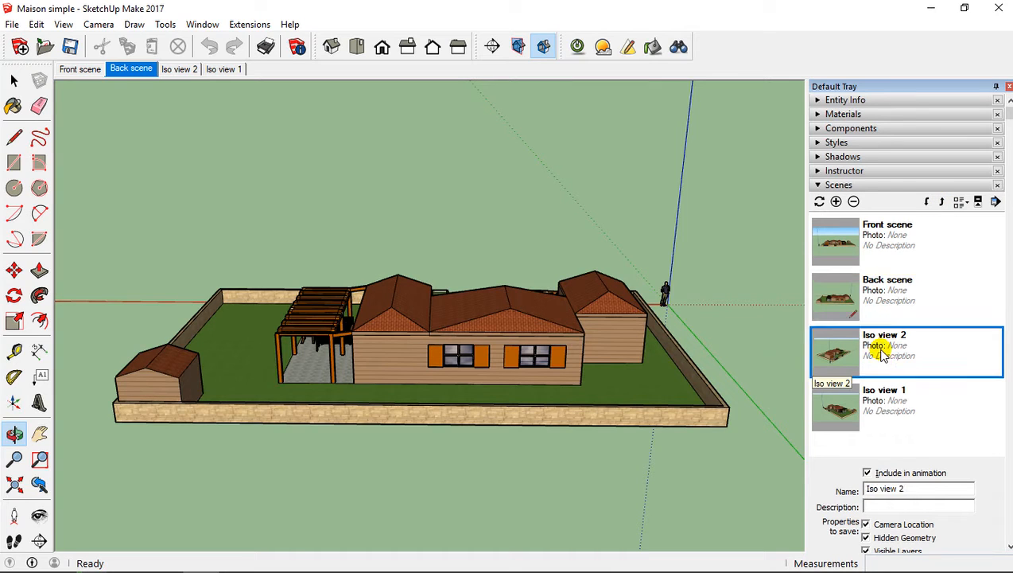
{"action": "left_click", "coordinate": [928, 201]}
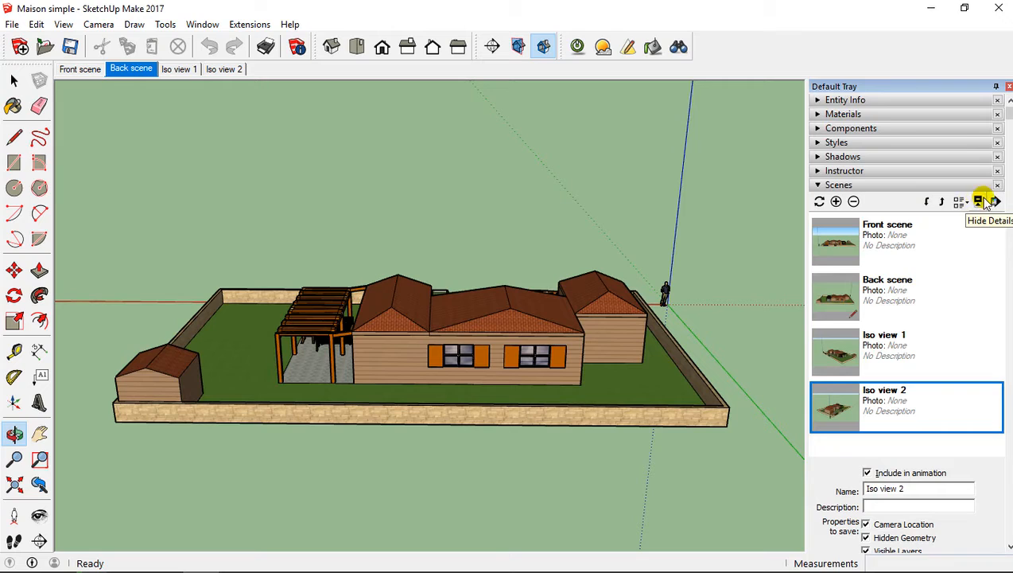
Display the scenes as small thumbnails and as large thumbnails, and return to the Details display
{"action": "left_click", "coordinate": [966, 203]}
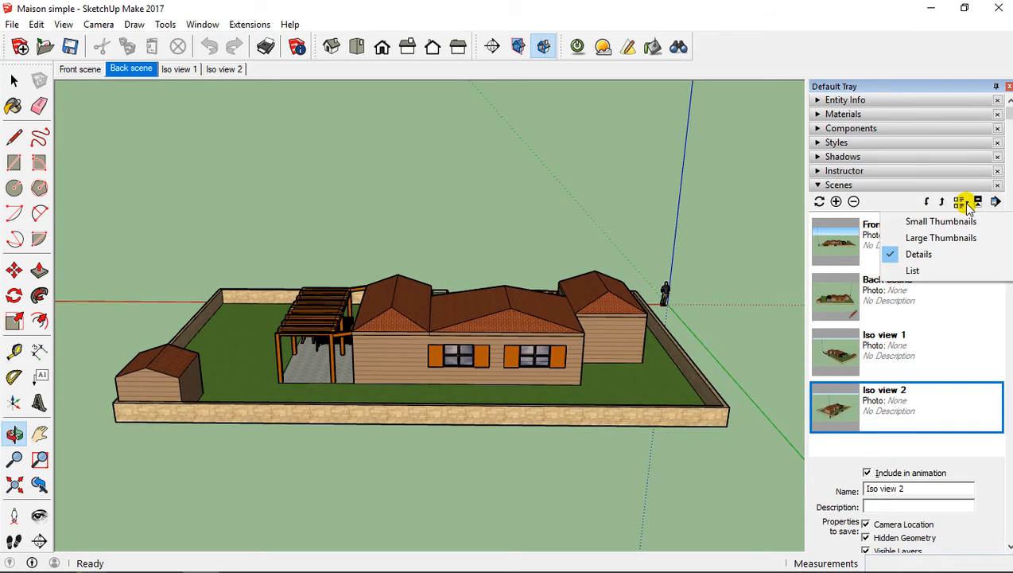
{"action": "left_click", "coordinate": [924, 222]}
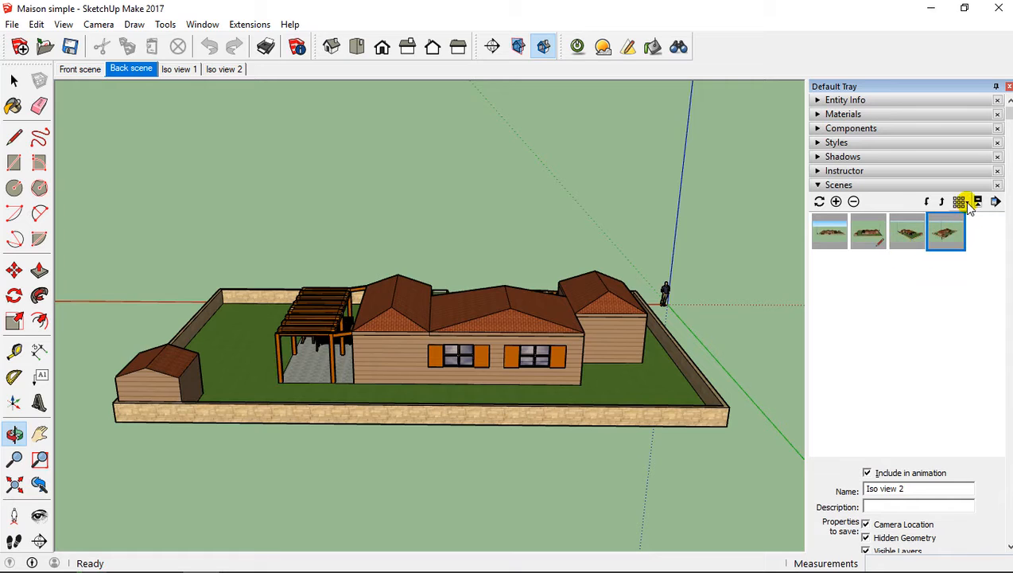
{"action": "left_click", "coordinate": [961, 202]}
{"action": "left_click", "coordinate": [946, 237]}
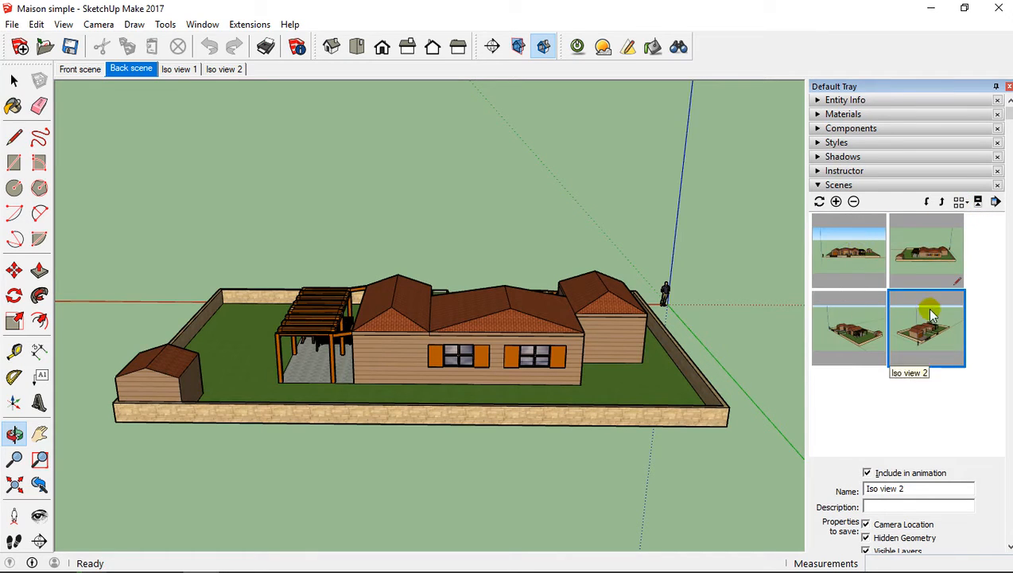
{"action": "left_click", "coordinate": [965, 205]}
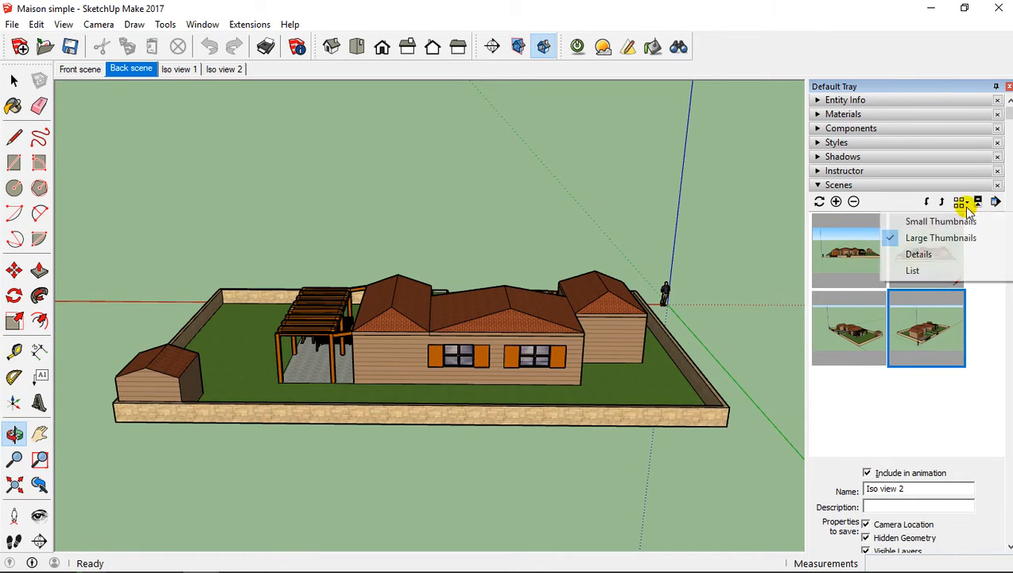
{"action": "left_click", "coordinate": [934, 253]}
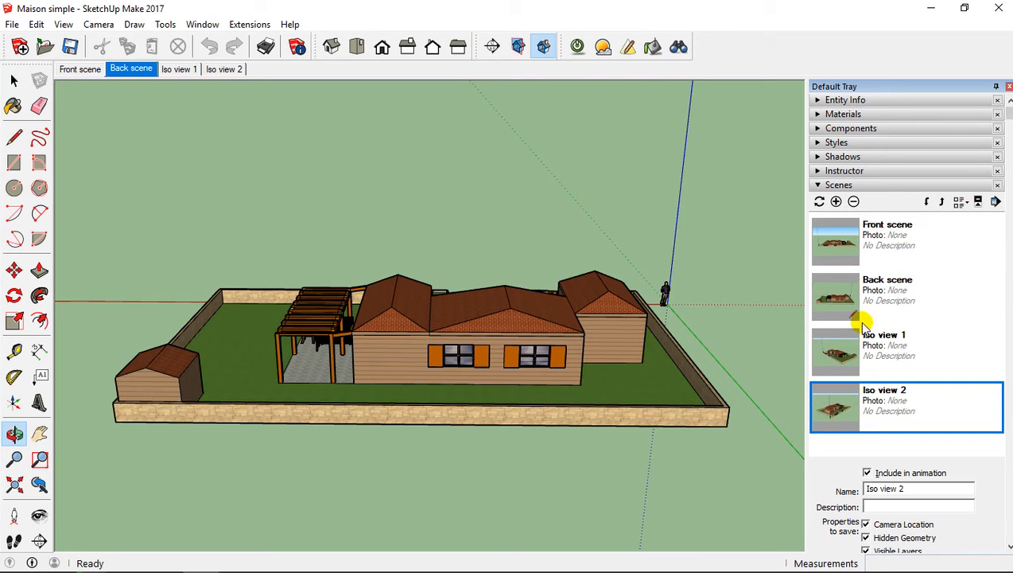
Display the scenes as a plain list of names, and switch back to the Details display
{"action": "left_click", "coordinate": [964, 204]}
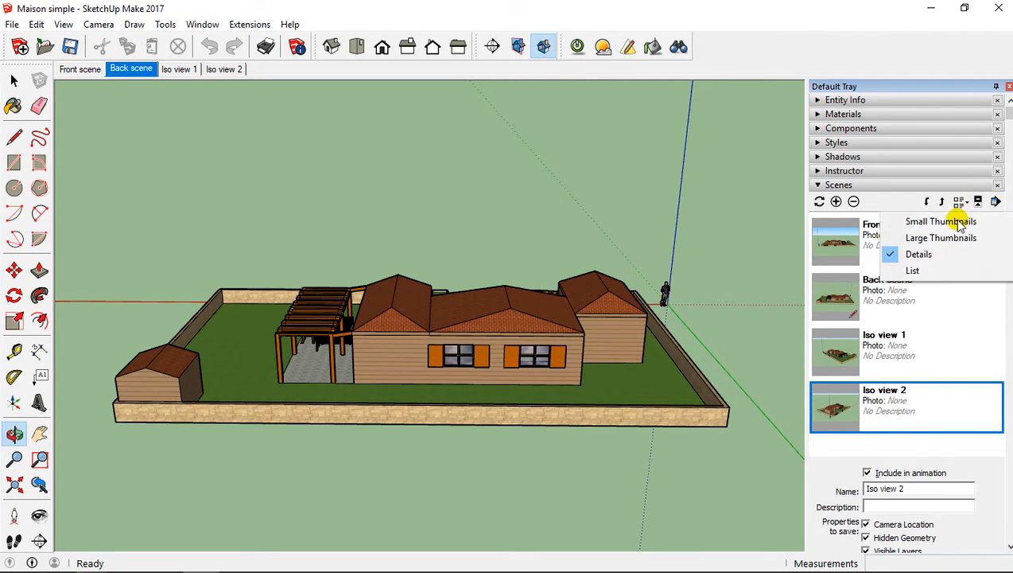
{"action": "left_click", "coordinate": [919, 271]}
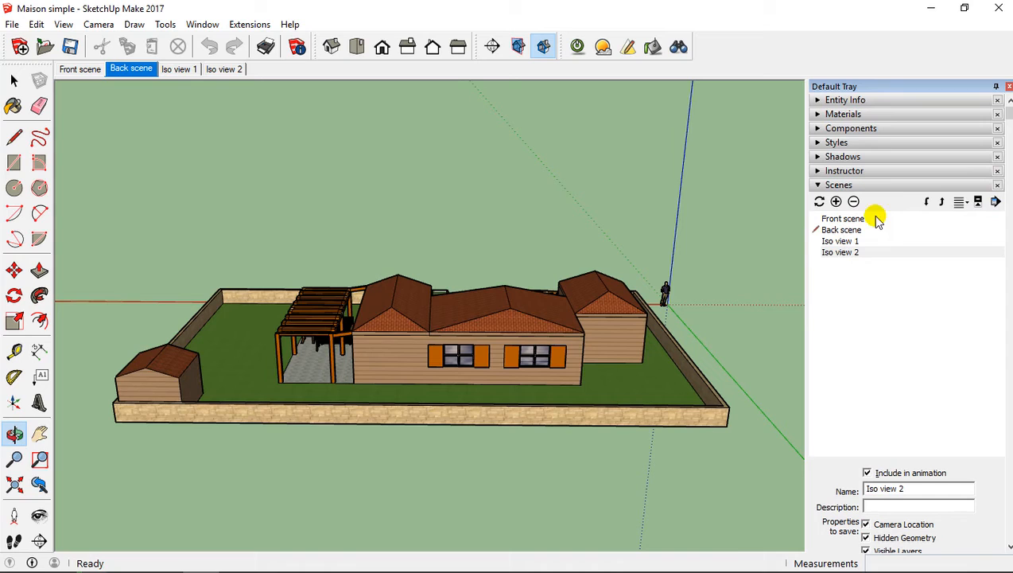
{"action": "left_click", "coordinate": [962, 203]}
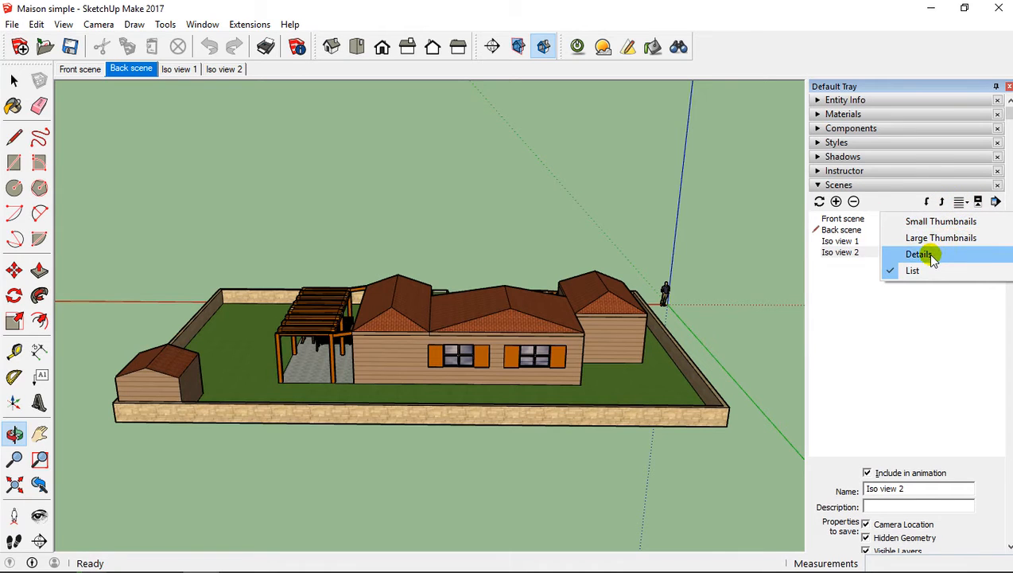
{"action": "left_click", "coordinate": [920, 254]}
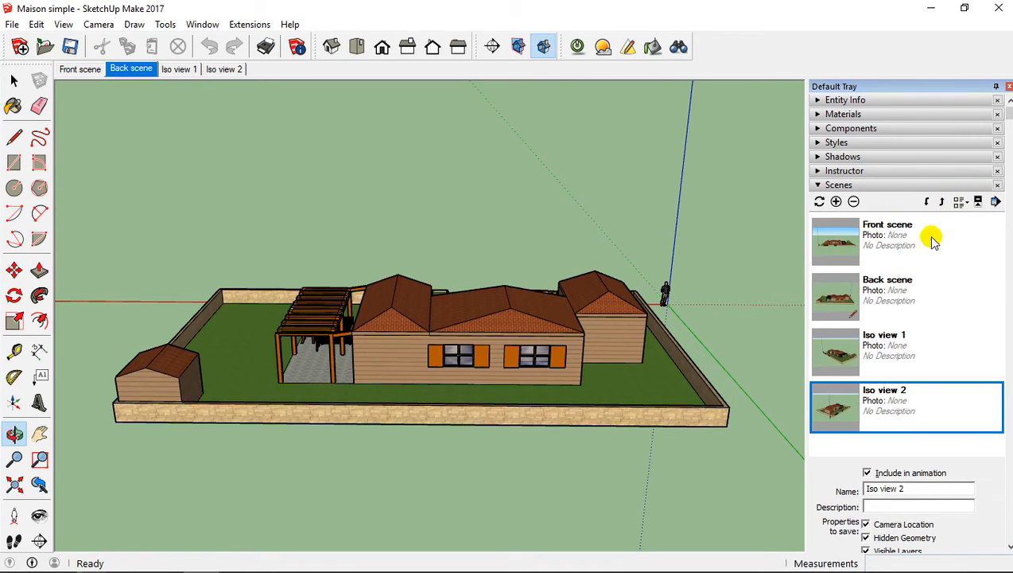
Try the Large Thumbnails display and restore Details, and hide the scene properties and show them again
{"action": "left_click", "coordinate": [961, 203]}
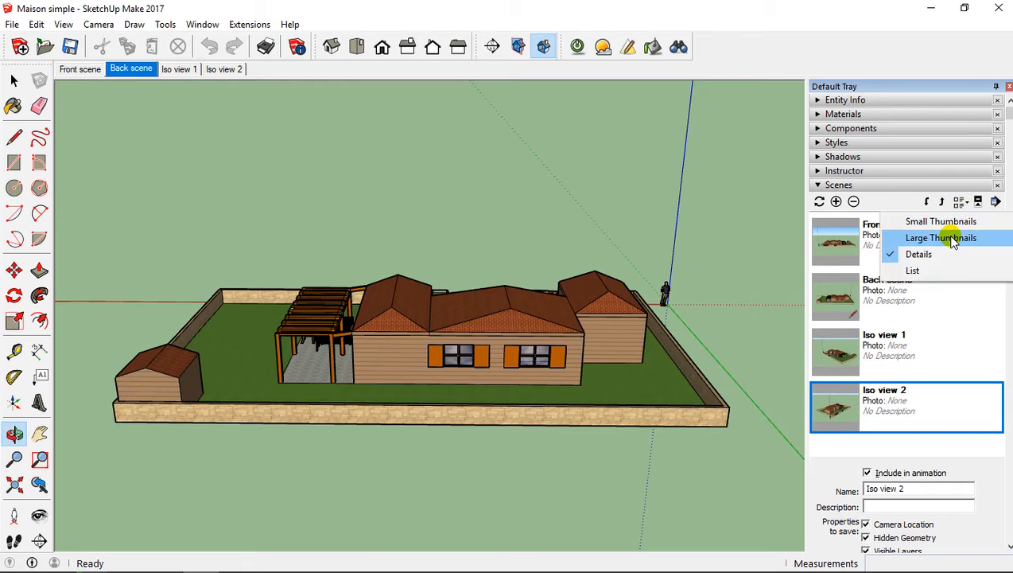
{"action": "left_click", "coordinate": [950, 235]}
{"action": "left_click", "coordinate": [961, 203]}
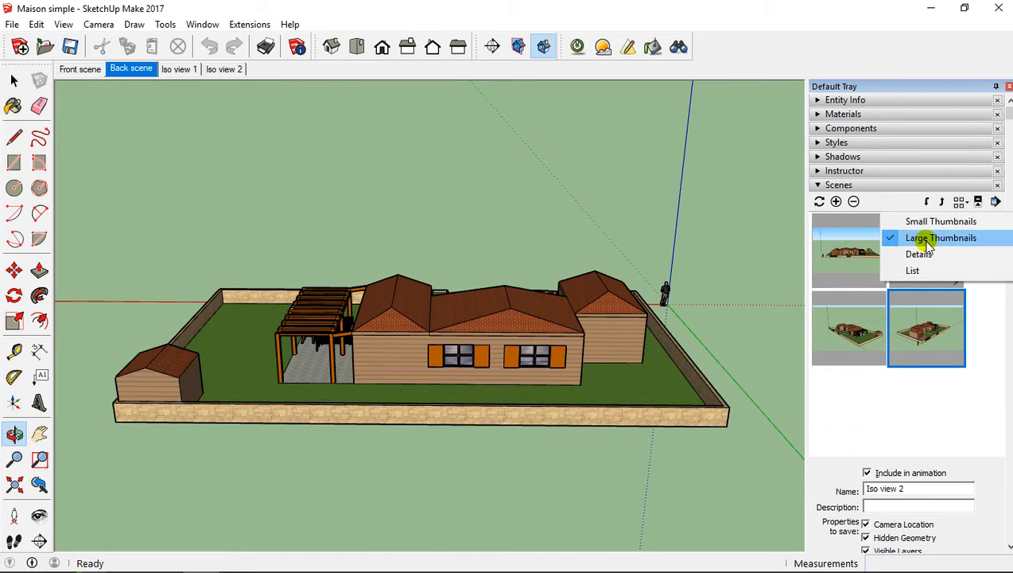
{"action": "left_click", "coordinate": [916, 254]}
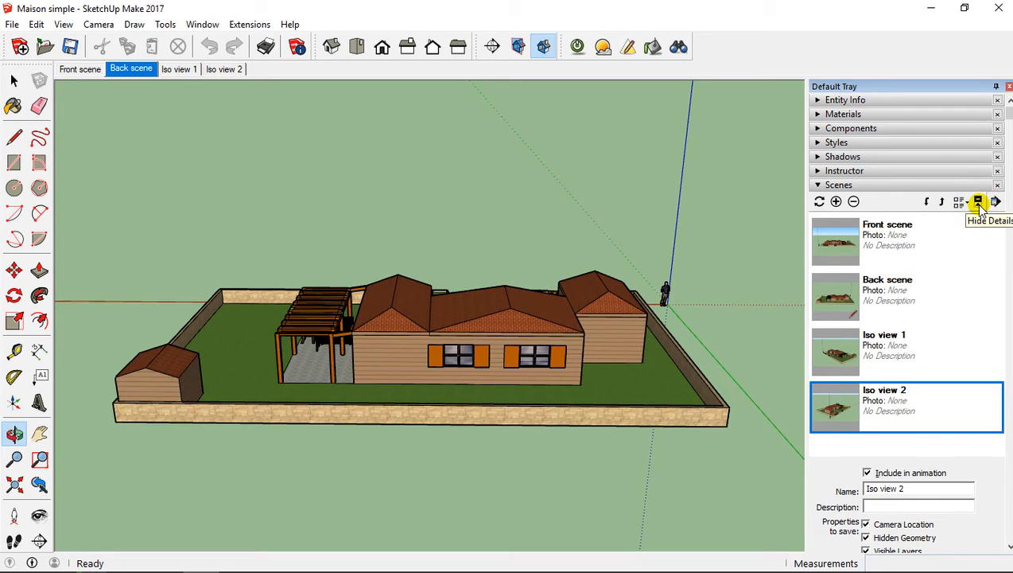
{"action": "left_click", "coordinate": [978, 204]}
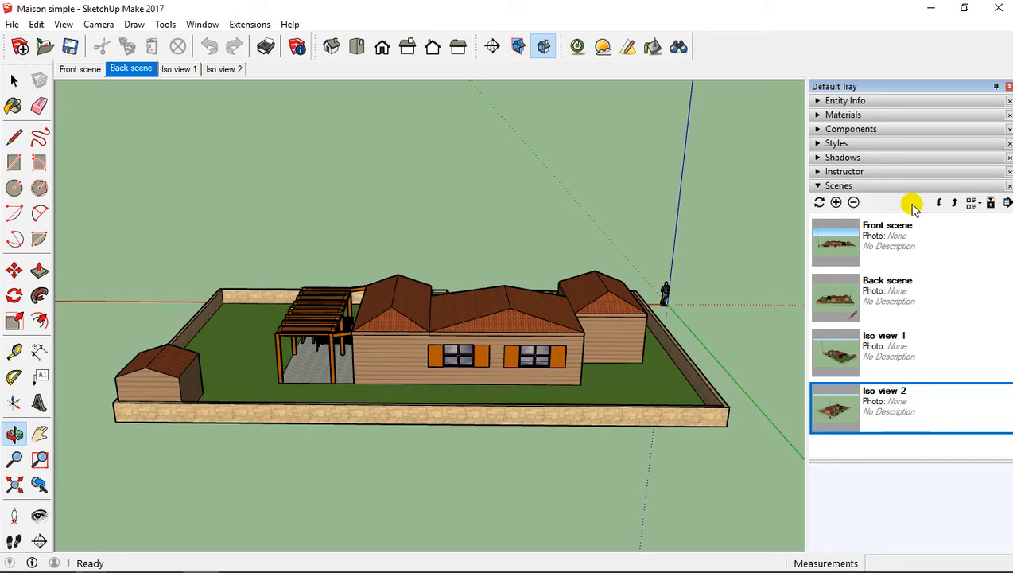
{"action": "left_click", "coordinate": [990, 205]}
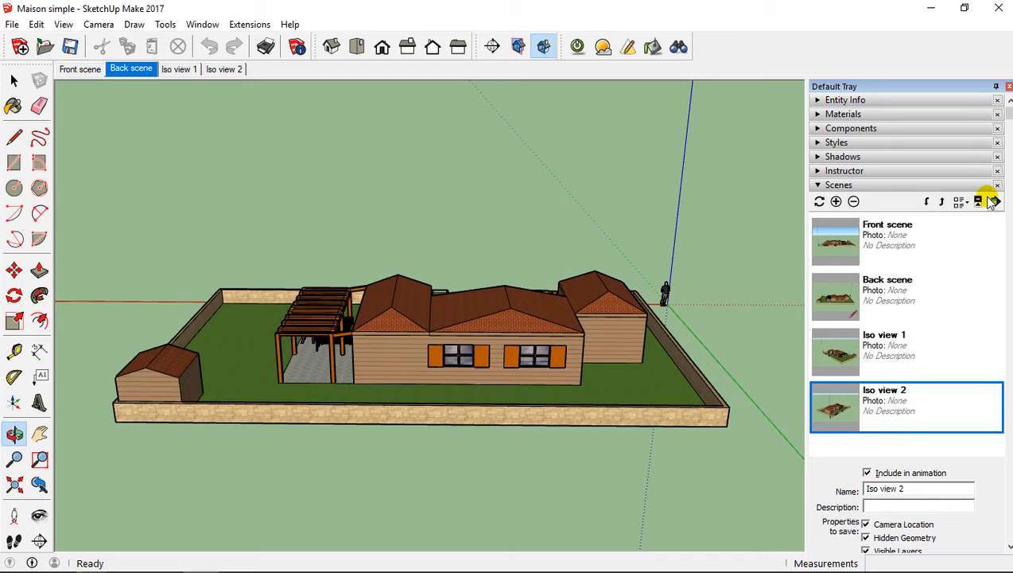
Review the commands offered for managing scenes in the scene manager, for the Back scene and for the animation
{"action": "left_click", "coordinate": [993, 204]}
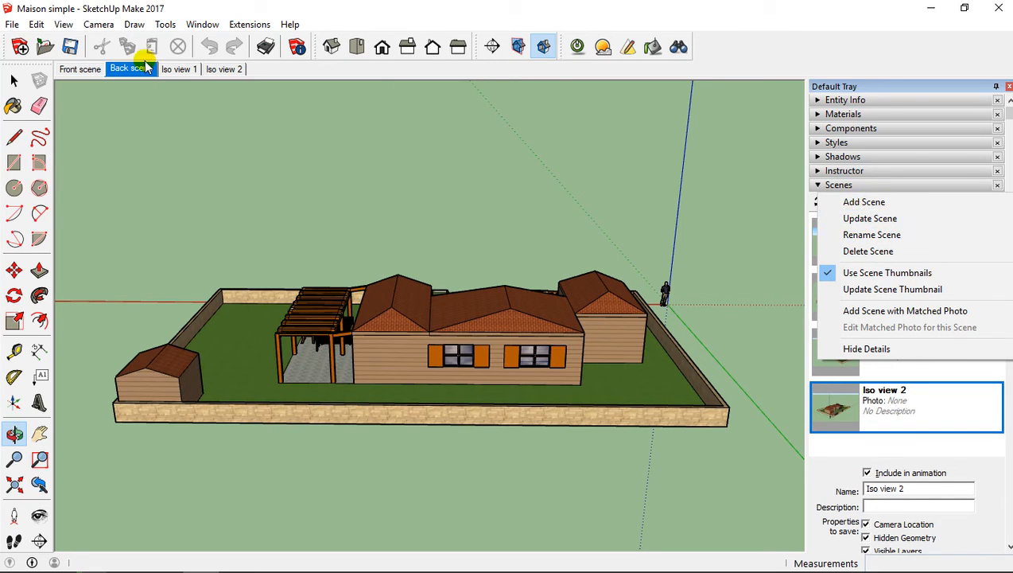
{"action": "right_click", "coordinate": [114, 69]}
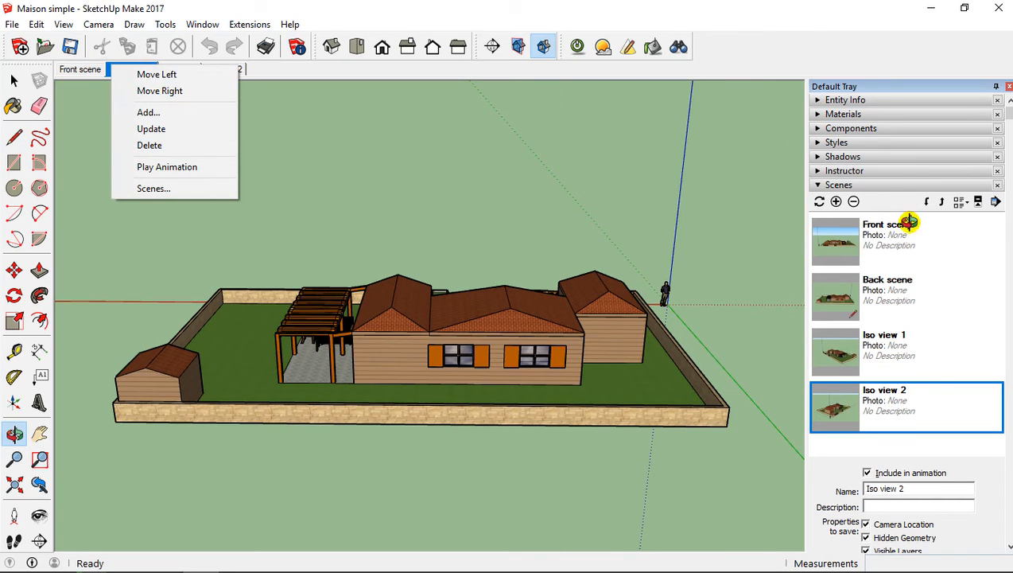
{"action": "left_click", "coordinate": [987, 203]}
{"action": "left_click", "coordinate": [992, 204]}
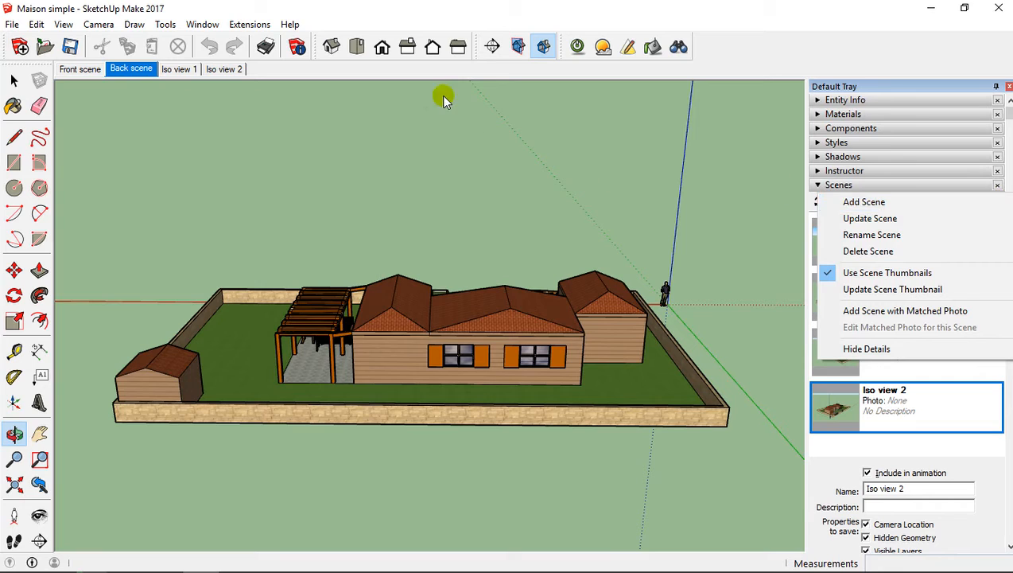
{"action": "left_click", "coordinate": [315, 70]}
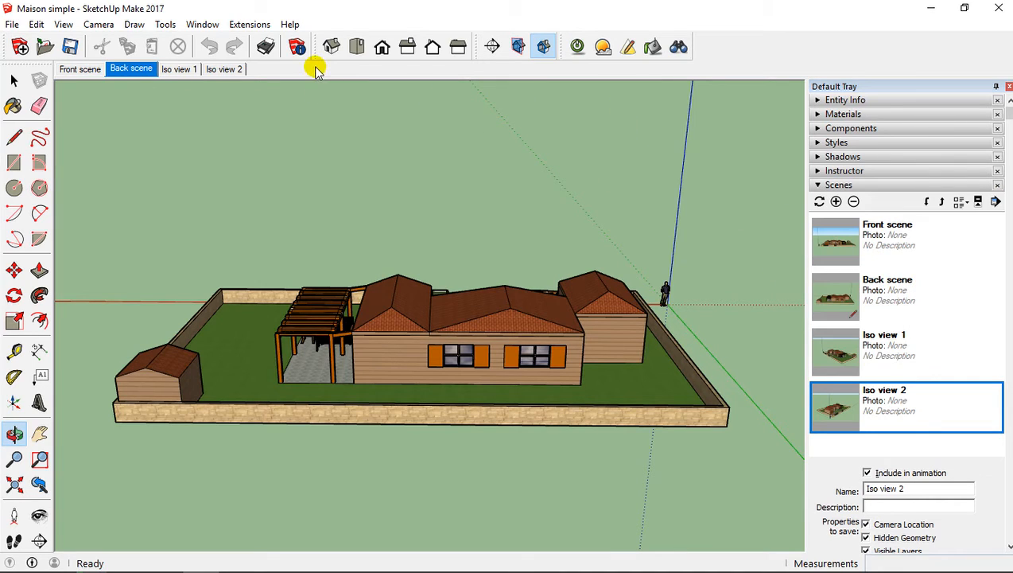
{"action": "right_click", "coordinate": [128, 70]}
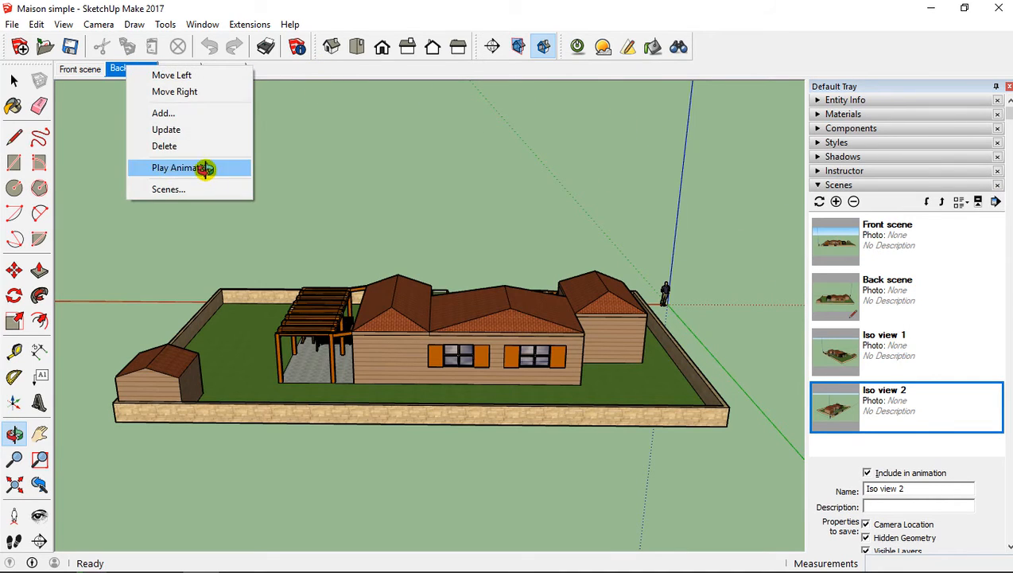
{"action": "left_click", "coordinate": [290, 74]}
{"action": "left_click", "coordinate": [63, 25]}
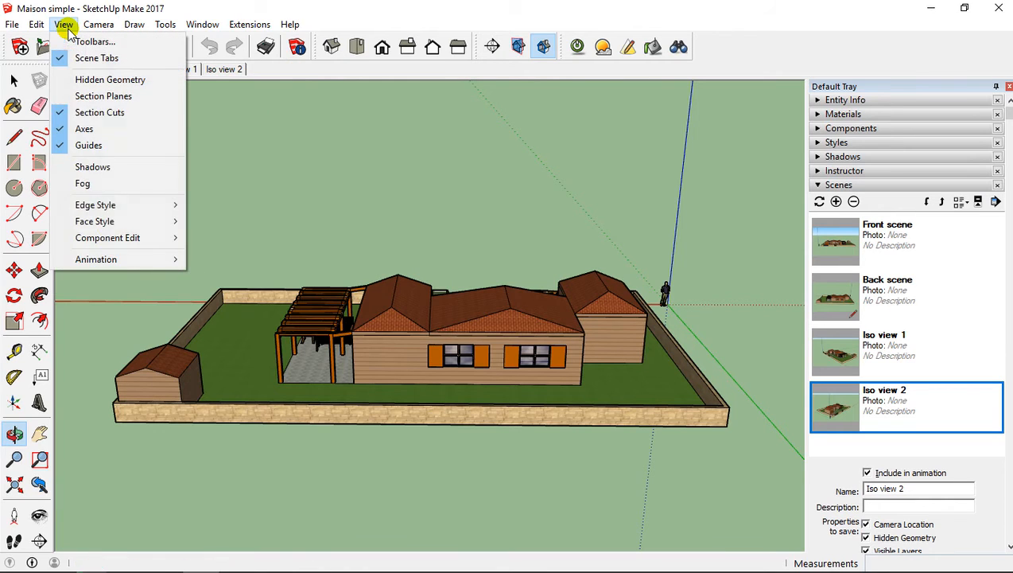
{"action": "mouse_move", "coordinate": [114, 259]}
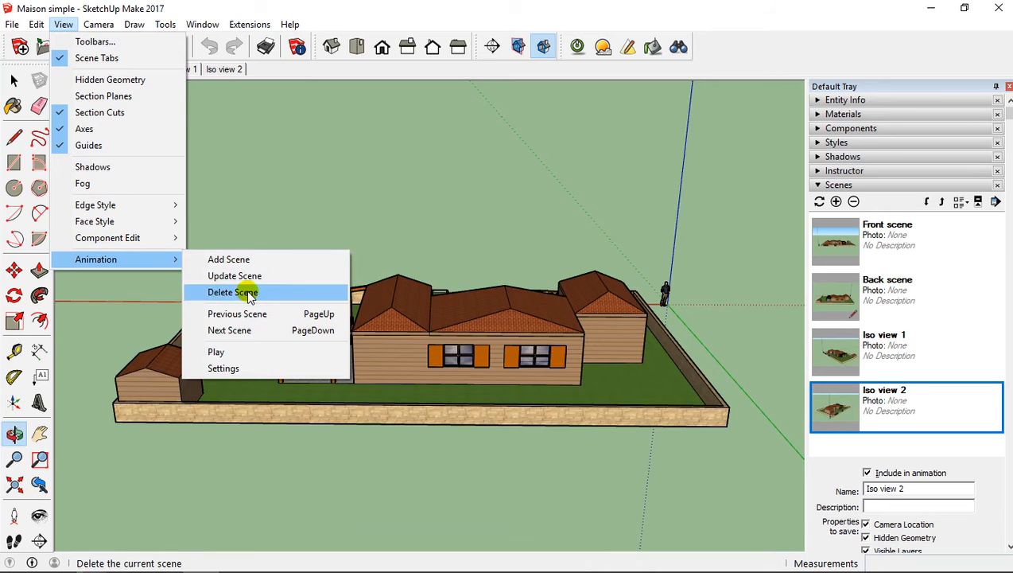
{"action": "left_click", "coordinate": [346, 71]}
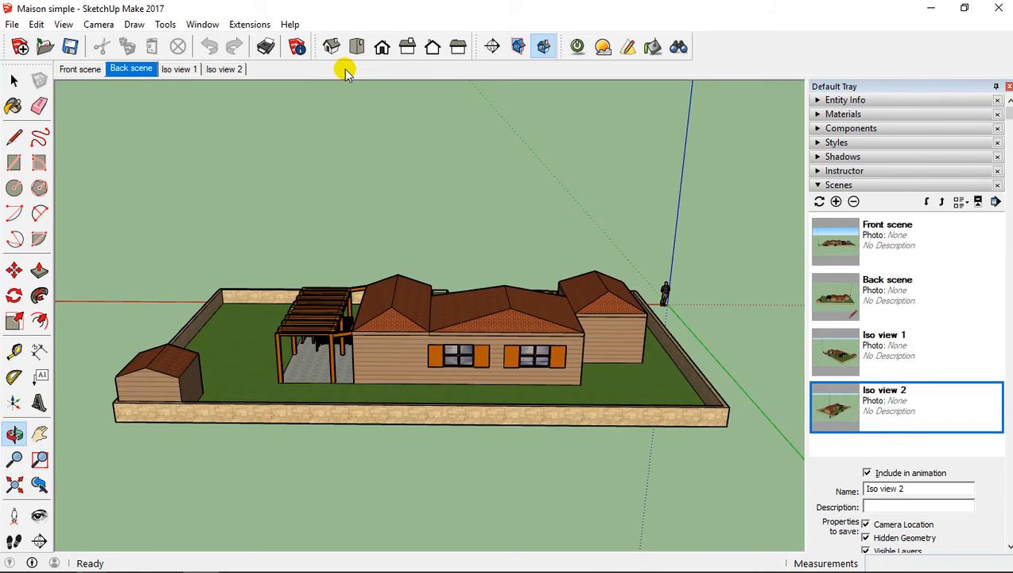
Activate the Front scene and play the scene animation starting from it
{"action": "left_click_drag", "start_coordinate": [249, 239], "coordinate": [306, 171]}
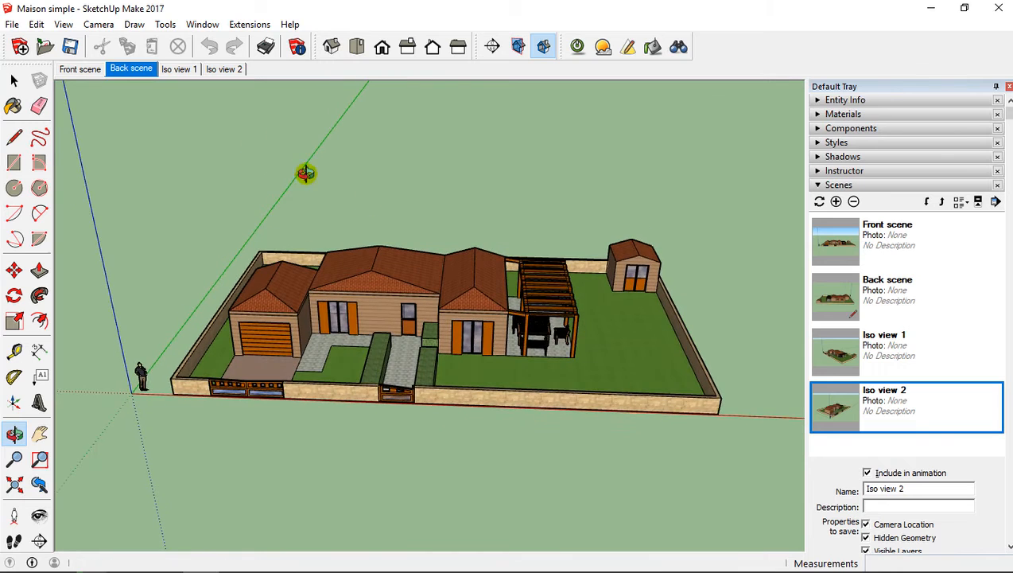
{"action": "left_click", "coordinate": [79, 69]}
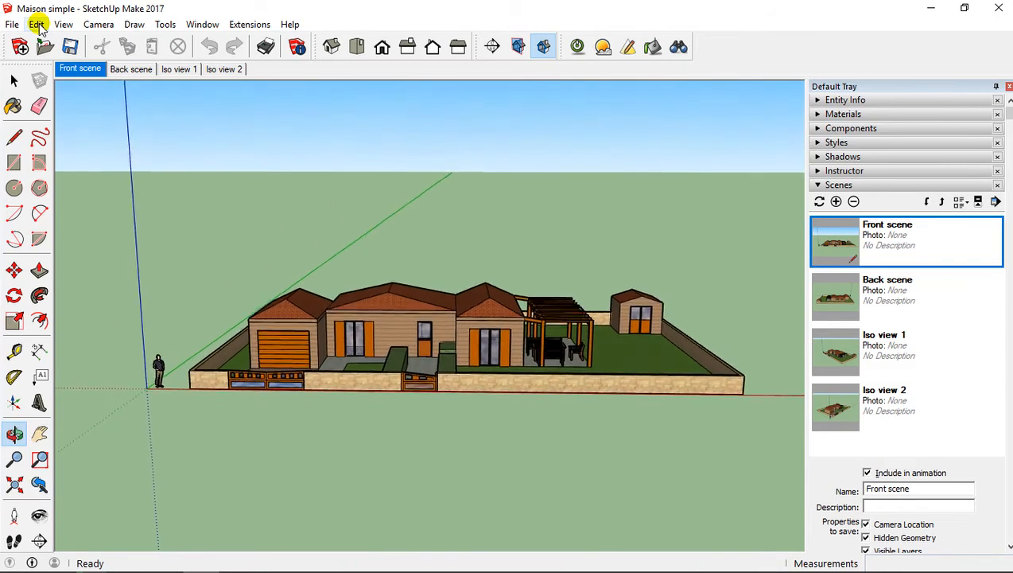
{"action": "right_click", "coordinate": [76, 72]}
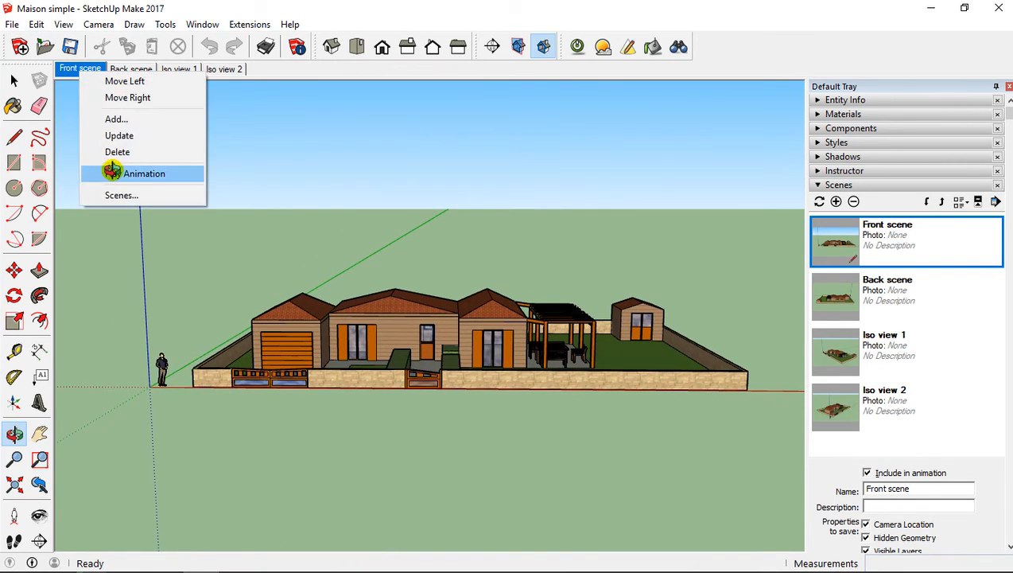
{"action": "left_click", "coordinate": [114, 173]}
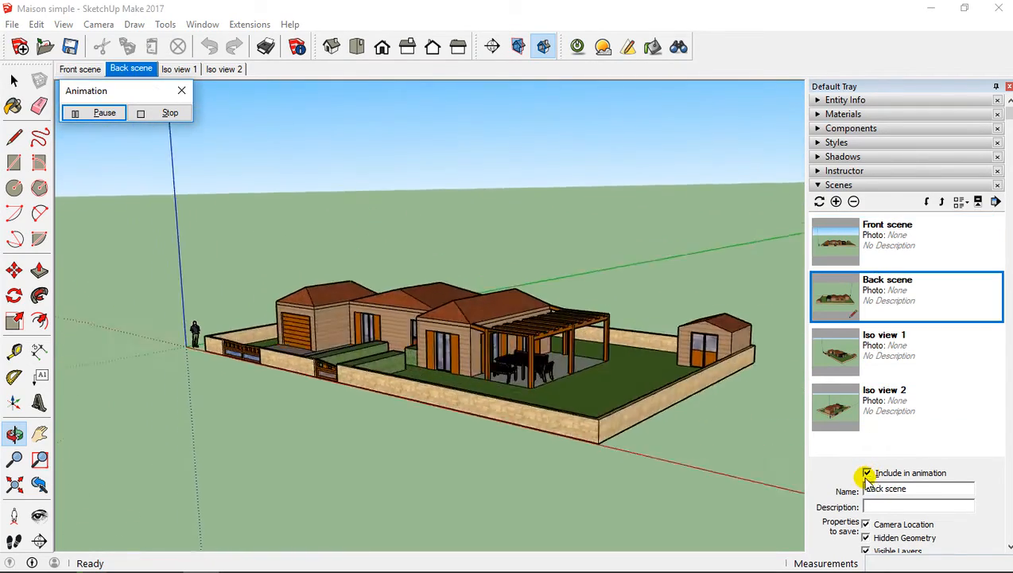
Stop the animation, and exclude the Back scene from the animation and include it again
{"action": "left_click", "coordinate": [165, 113]}
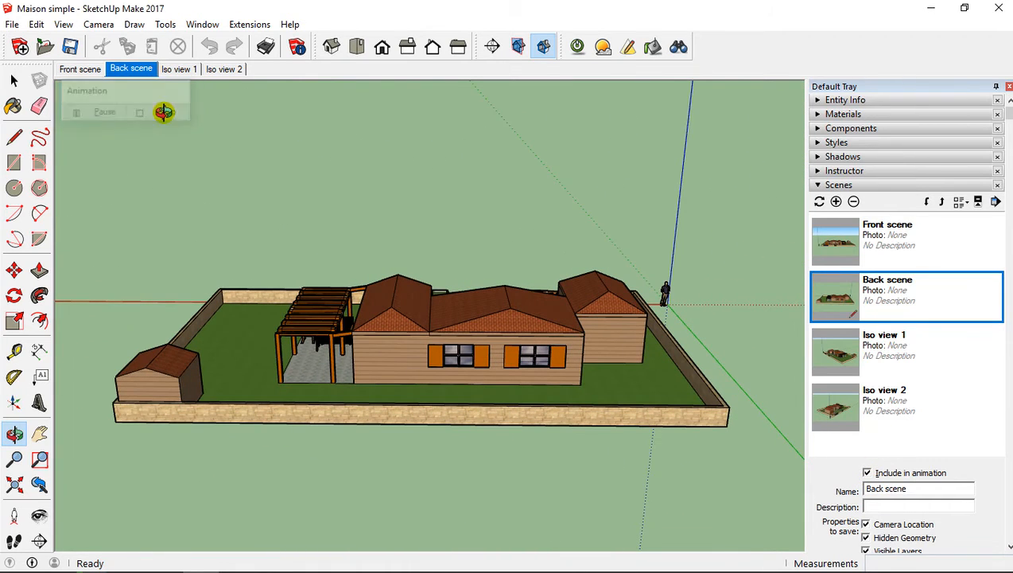
{"action": "left_click", "coordinate": [867, 474]}
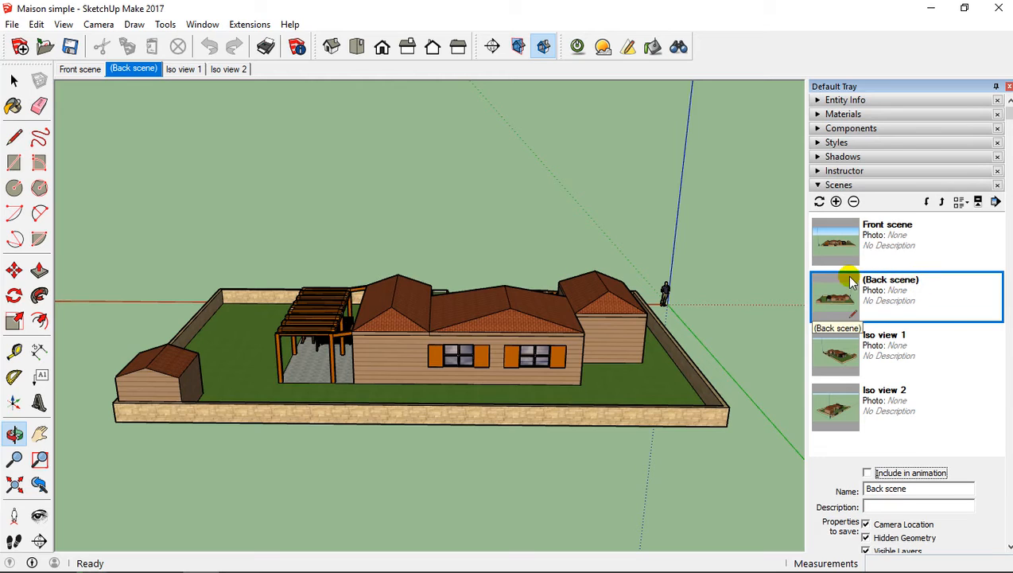
{"action": "left_click", "coordinate": [867, 473]}
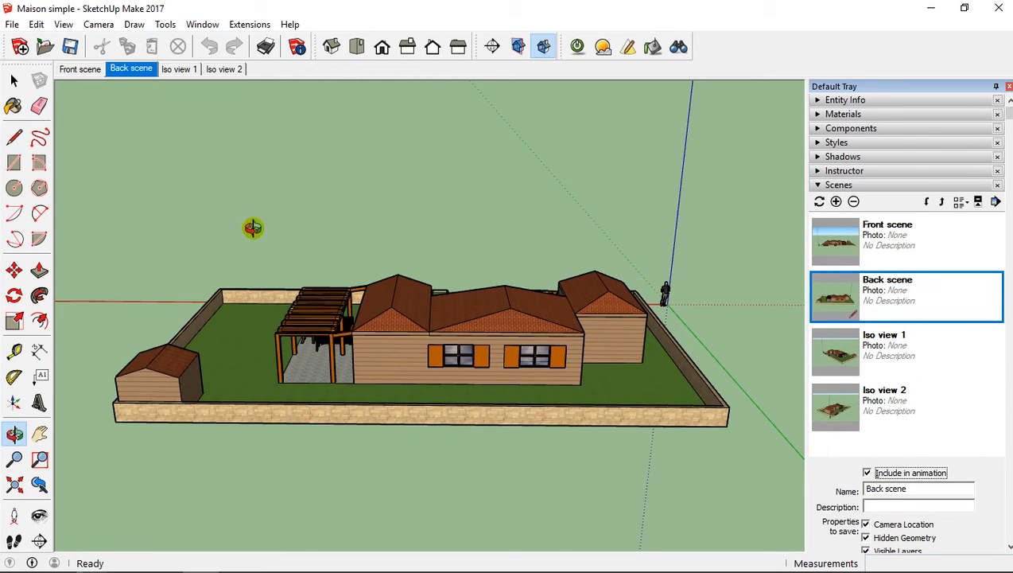
Activate the Front scene, and set the animation's scene transitions to 4 seconds and the scene delay to 3 seconds
{"action": "left_click", "coordinate": [881, 252]}
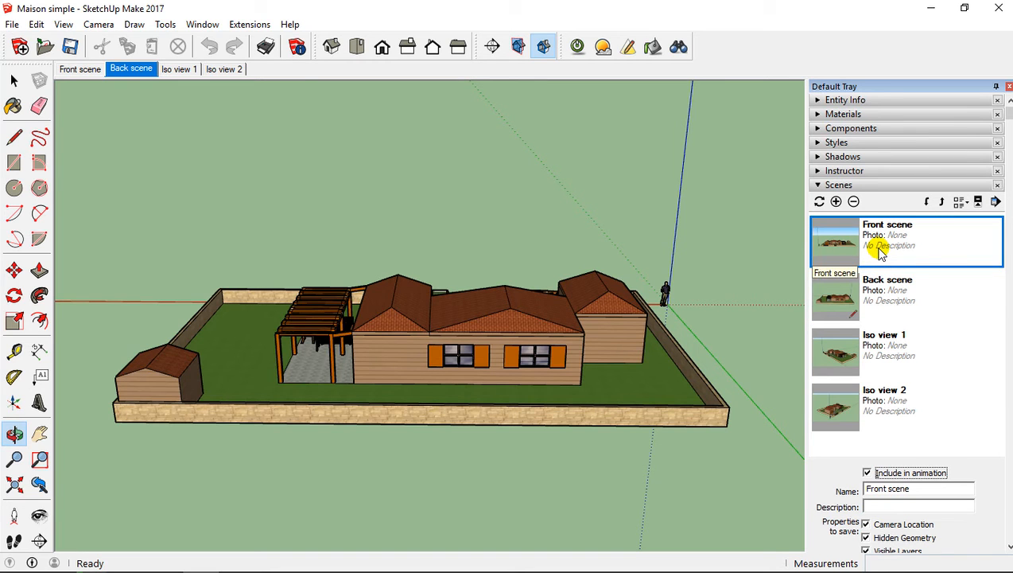
{"action": "left_click", "coordinate": [84, 72]}
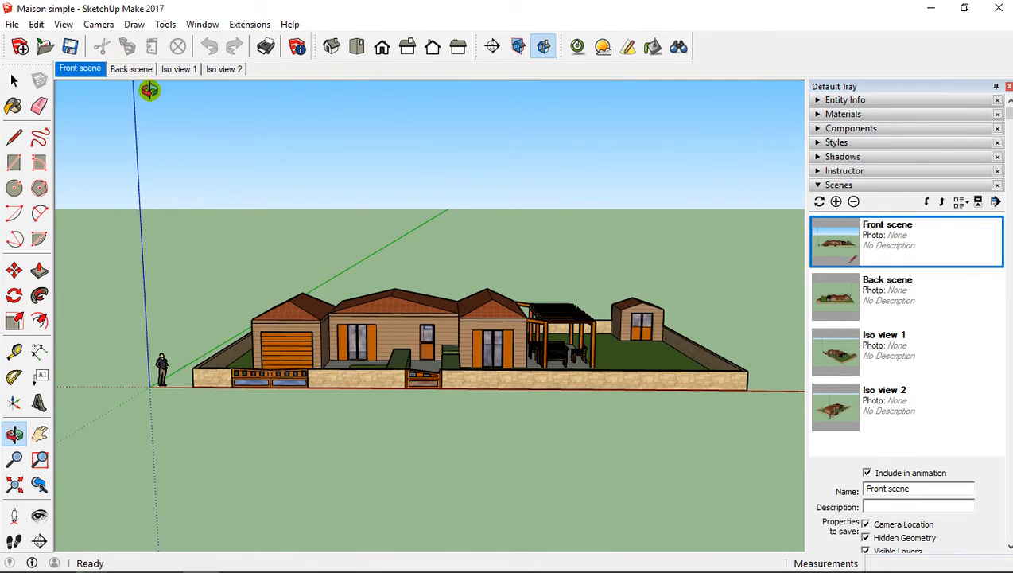
{"action": "left_click", "coordinate": [62, 25]}
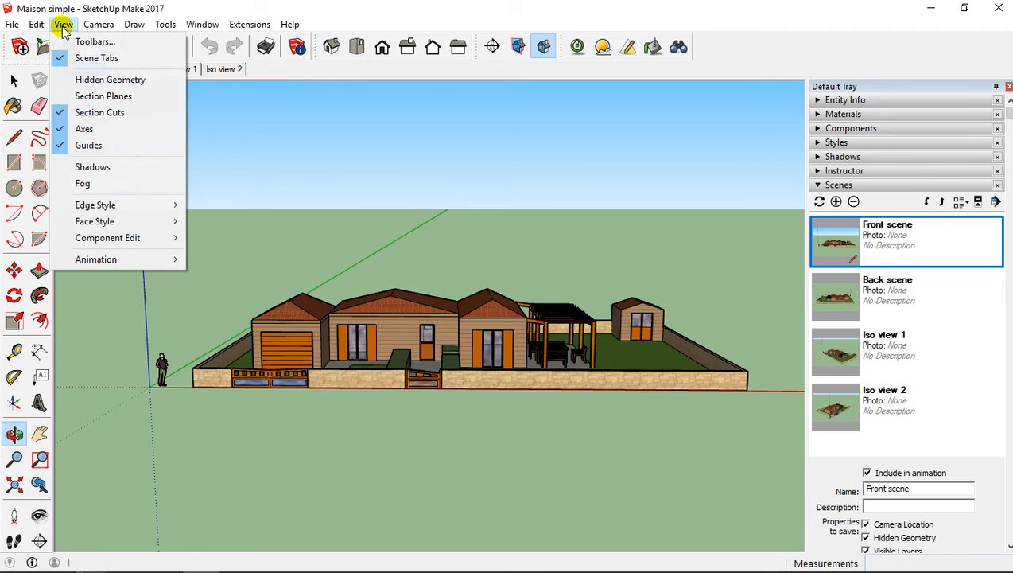
{"action": "mouse_move", "coordinate": [171, 260]}
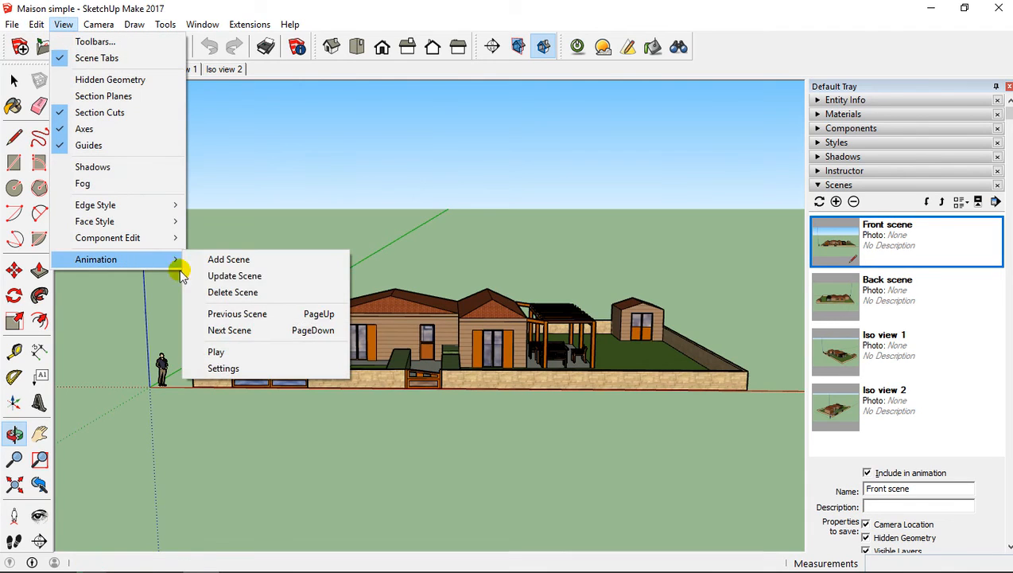
{"action": "left_click", "coordinate": [233, 367]}
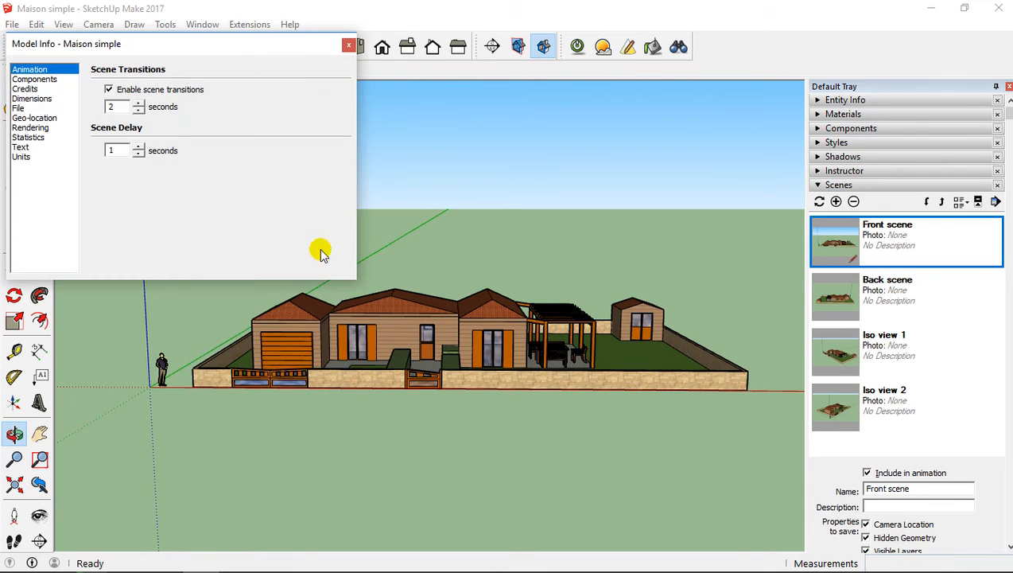
{"action": "left_click", "coordinate": [138, 105]}
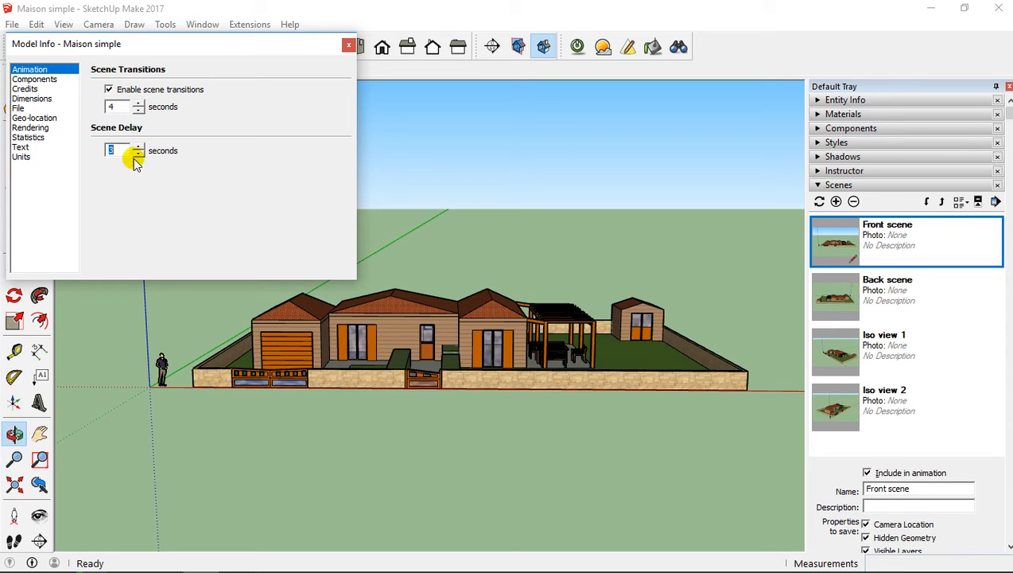
{"action": "left_click", "coordinate": [348, 44]}
Play the scene animation from the Front scene with the new timing
{"action": "right_click", "coordinate": [88, 70]}
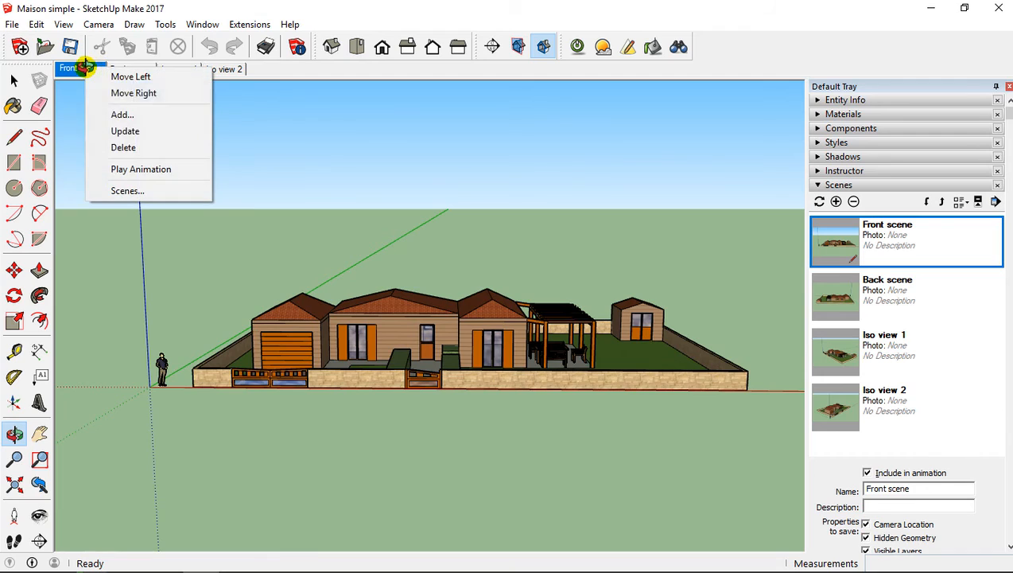
{"action": "left_click", "coordinate": [136, 166]}
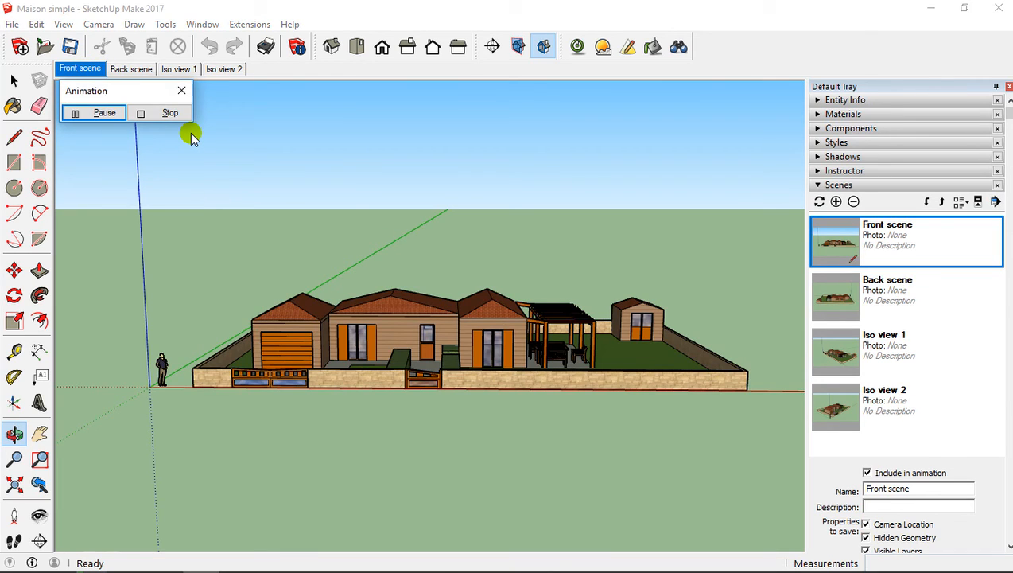